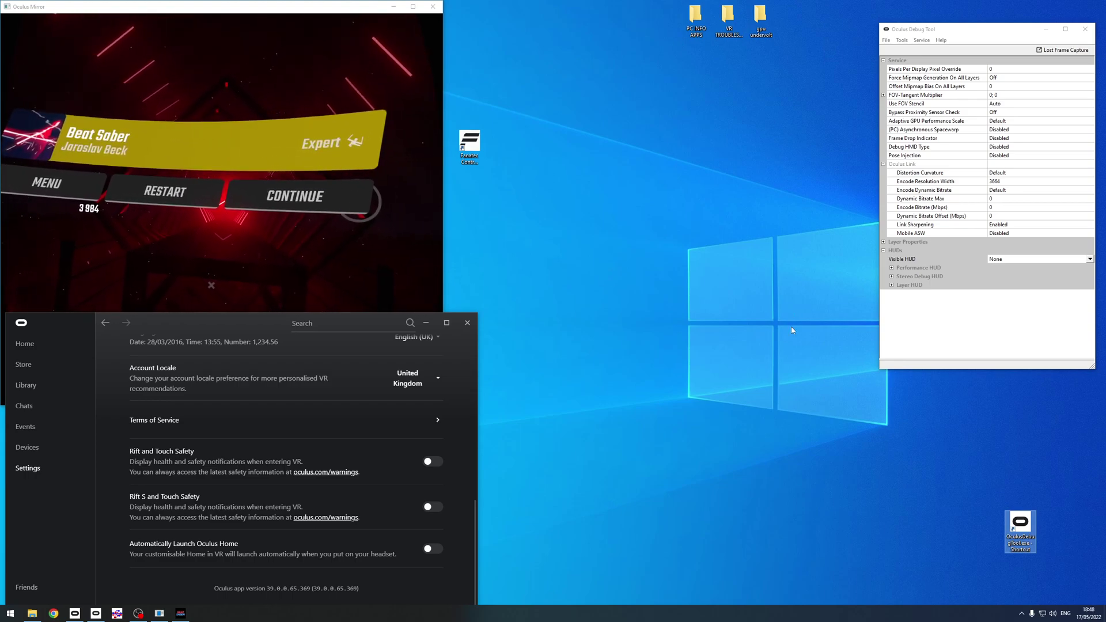
# Step: Open the Debug Tool shortcut's file location and inspect OculusDebugTool.exe in oculus-diagnostics
pyautogui.rightClick(1026, 528)
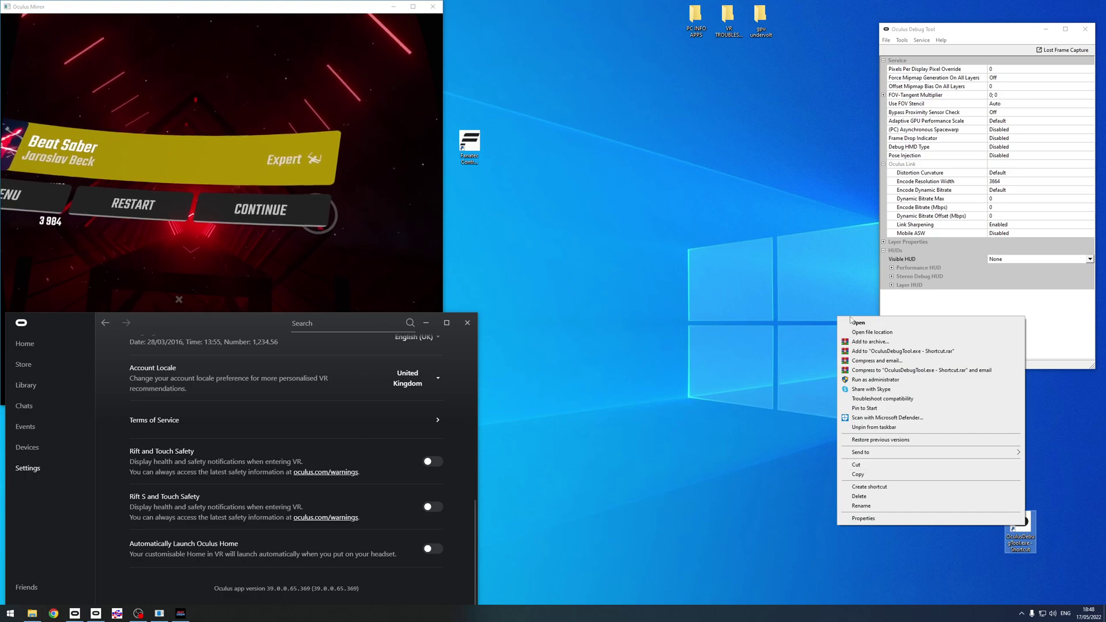
pyautogui.click(864, 332)
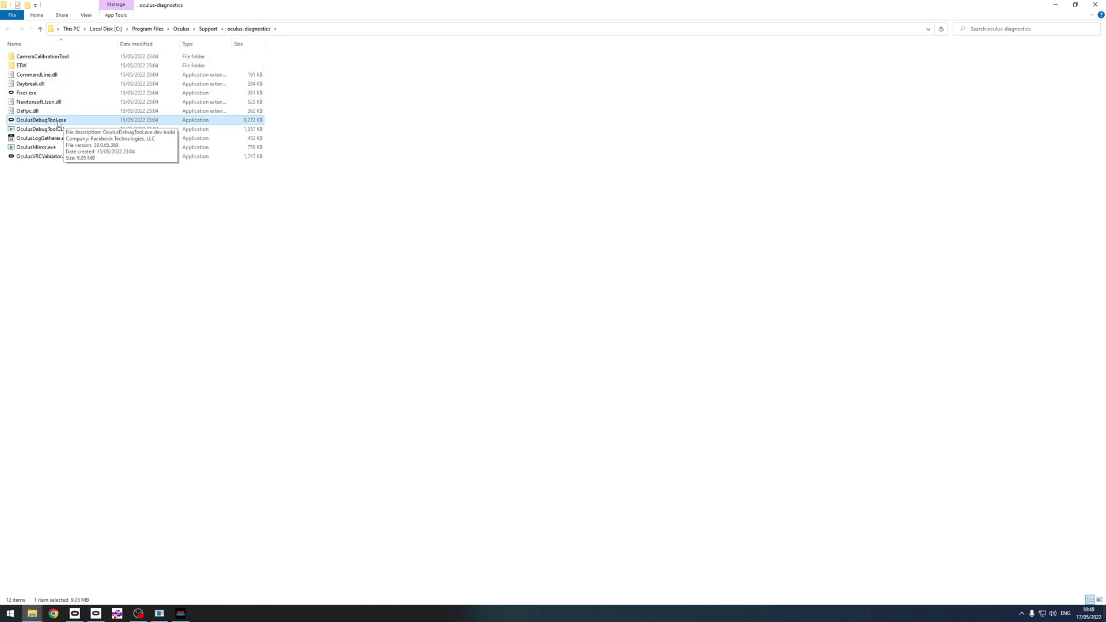
pyautogui.hotkey('shift', 'F10')
pyautogui.click(398, 212)
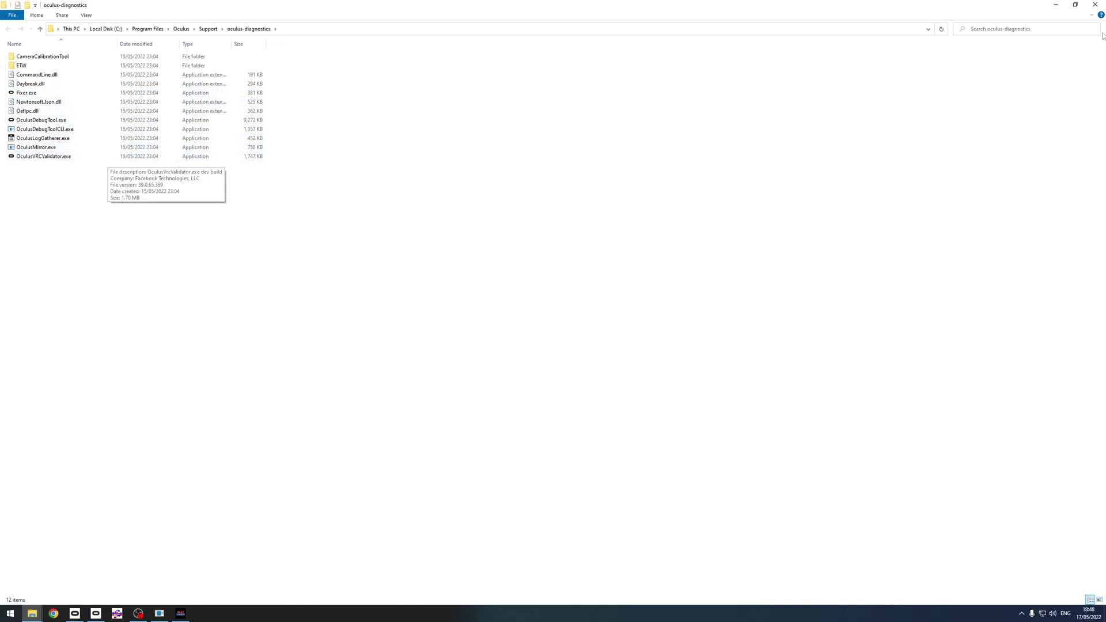
# Step: Close the oculus-diagnostics folder and minimize the Beat Saber game window
pyautogui.click(1094, 6)
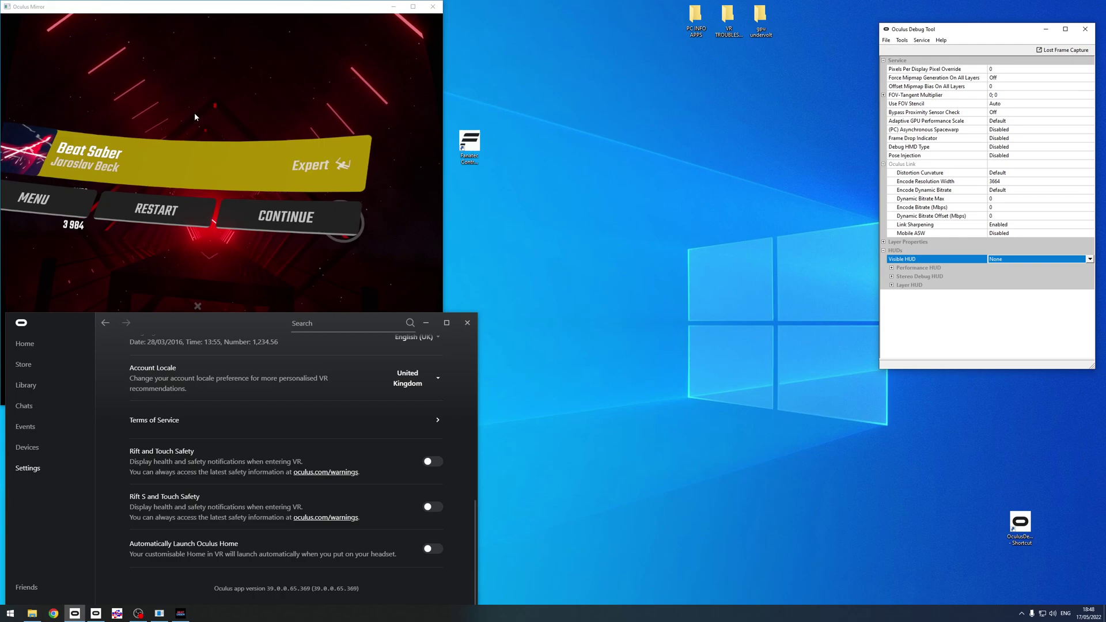
pyautogui.click(180, 613)
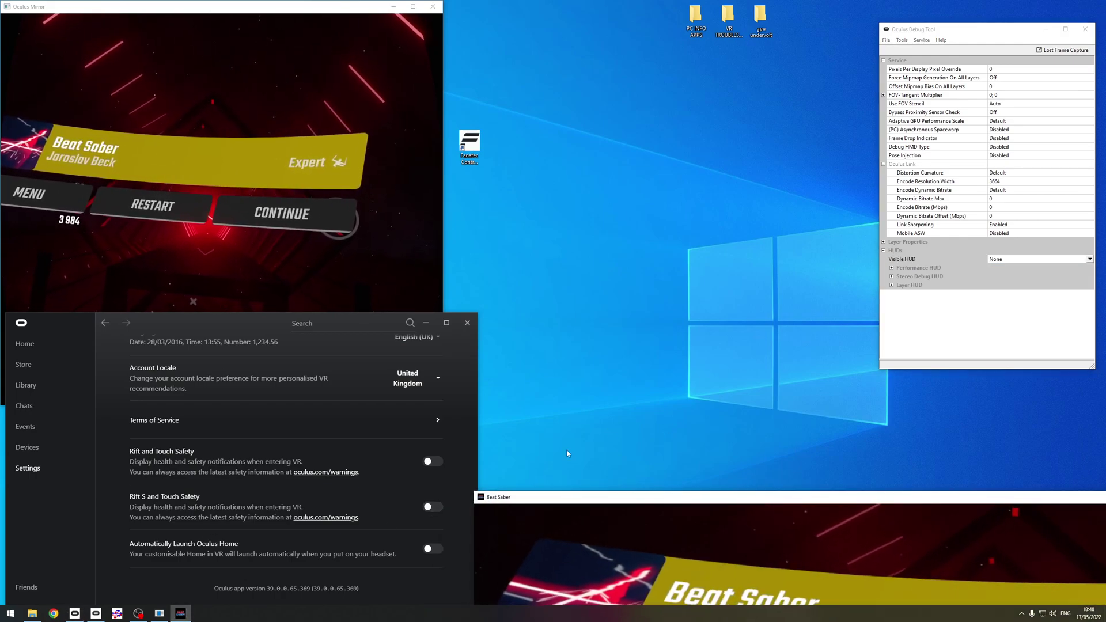
pyautogui.click(180, 613)
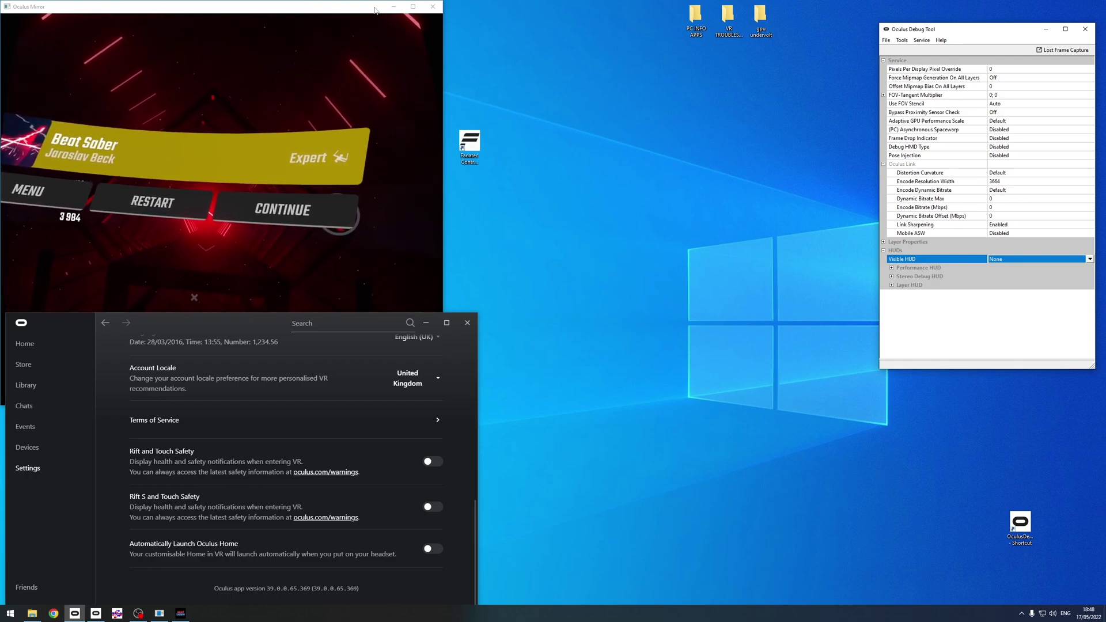
# Step: Bring the Oculus app to the Devices page and view the Rift headset's connection details
pyautogui.click(344, 10)
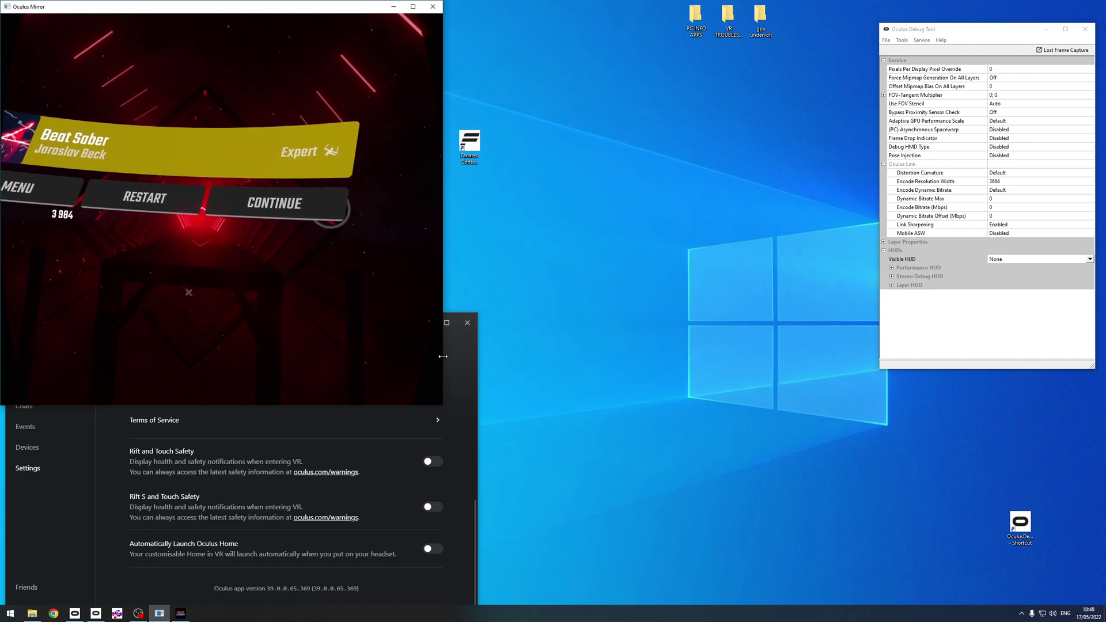
pyautogui.click(466, 359)
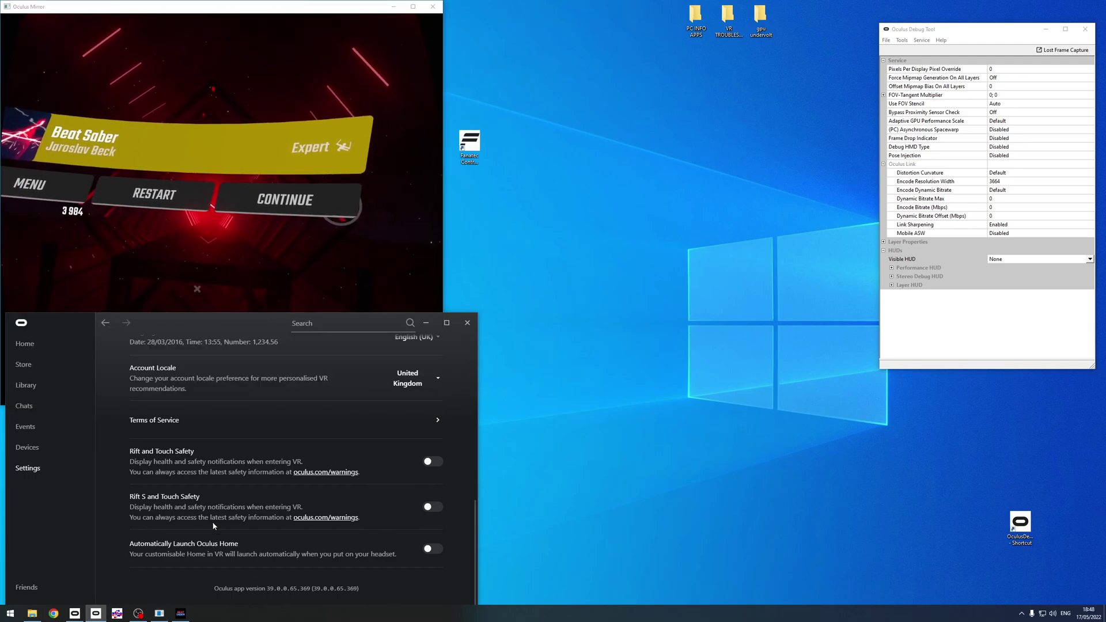
pyautogui.click(36, 447)
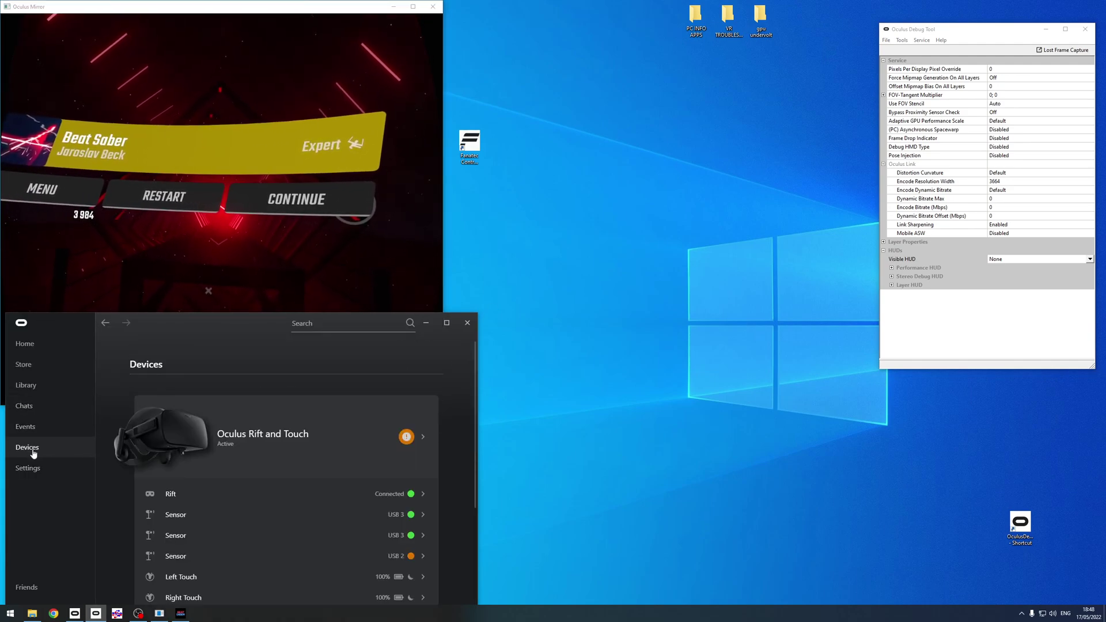
pyautogui.click(381, 495)
pyautogui.scroll(-1, 334, 484)
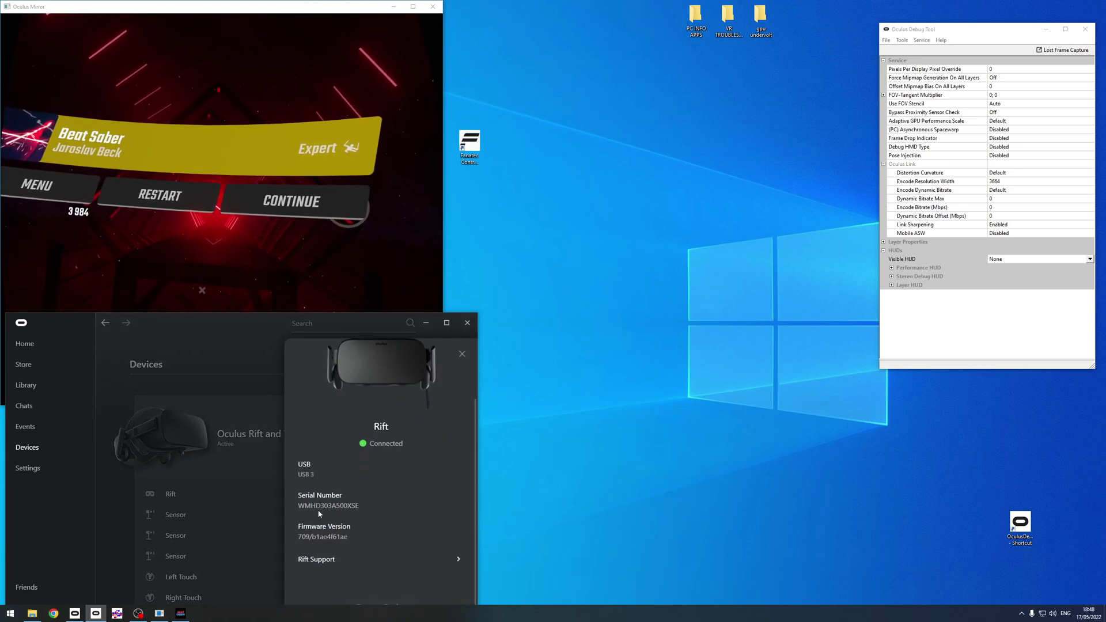
# Step: Close the Rift details and check that the [Port2] Fresco Logic hub connects only at High-Speed
pyautogui.click(461, 353)
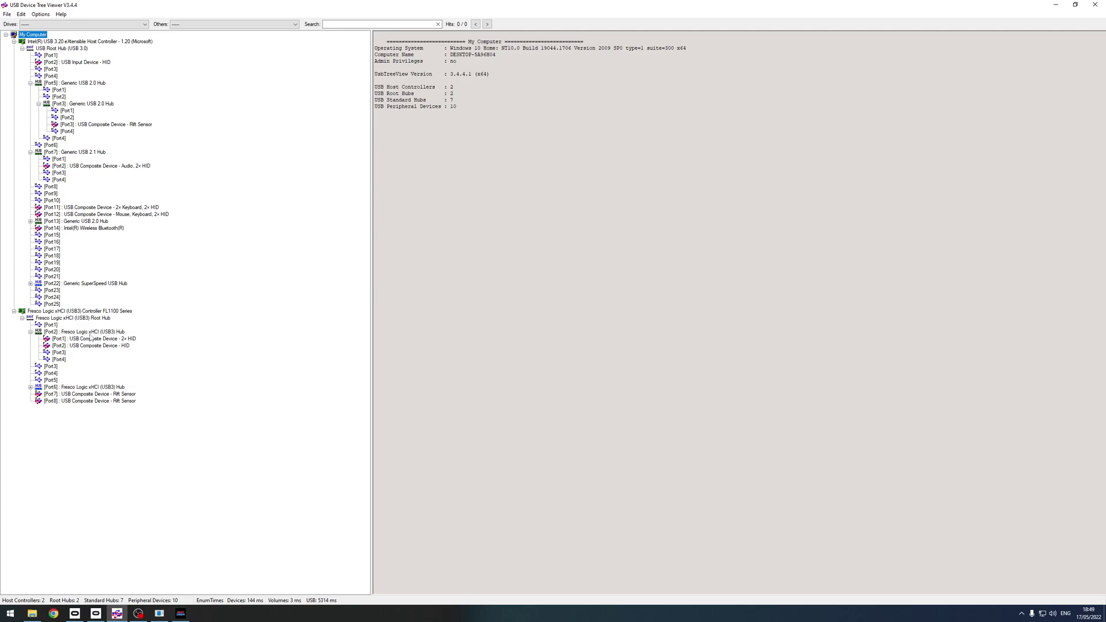
pyautogui.click(114, 333)
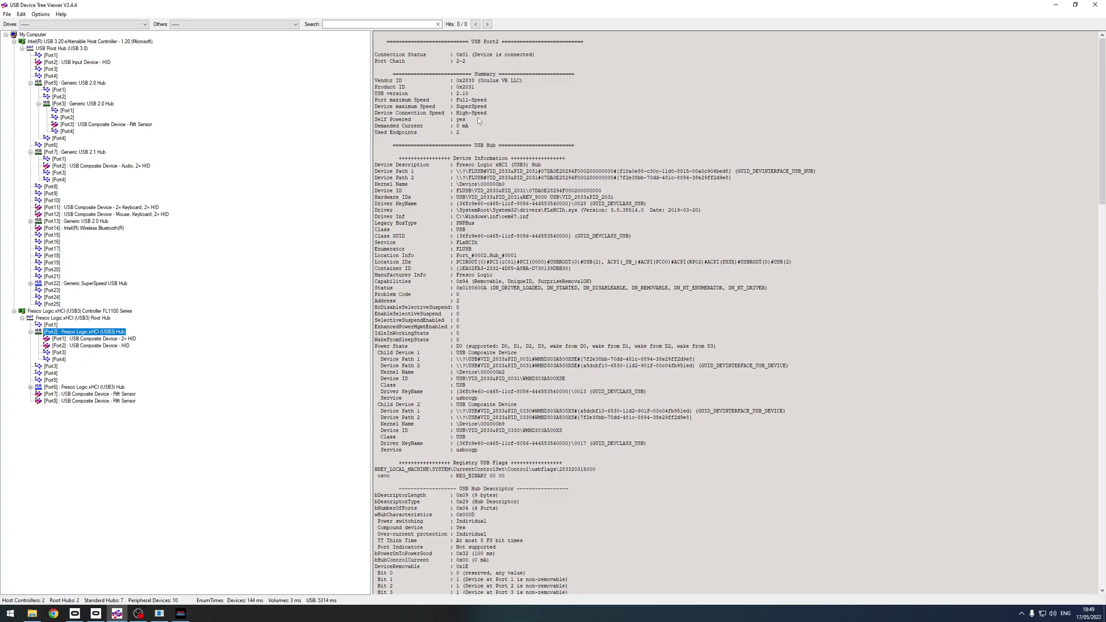
pyautogui.moveTo(488, 113); pyautogui.dragTo(456, 116)
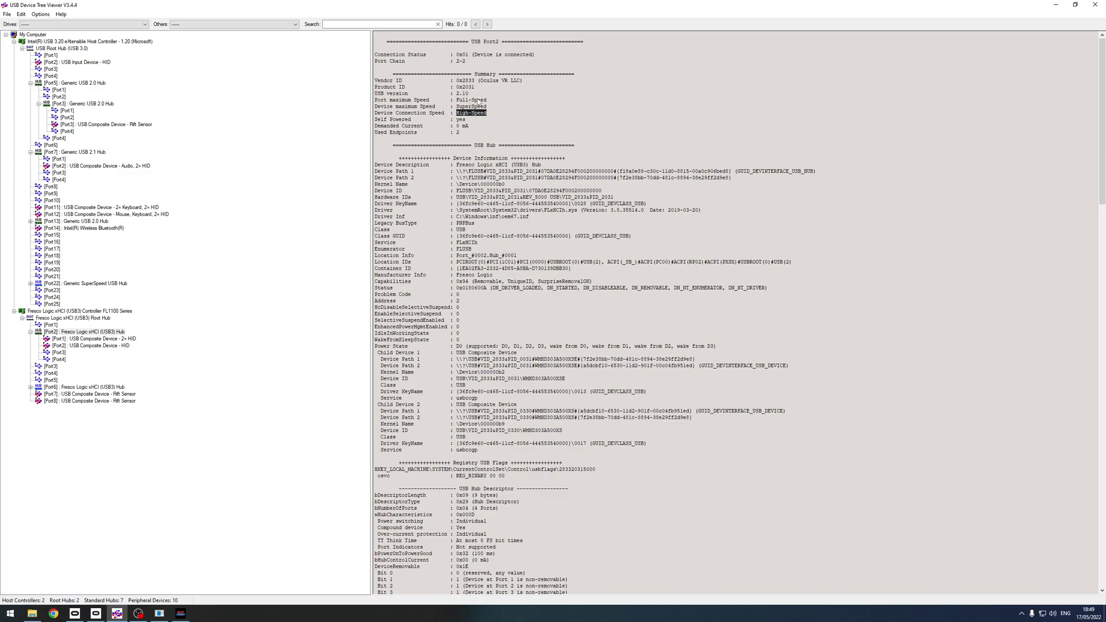
pyautogui.click(479, 101)
# Step: Confirm the Port7 Rift Sensor connects at SuperSpeed
pyautogui.click(105, 395)
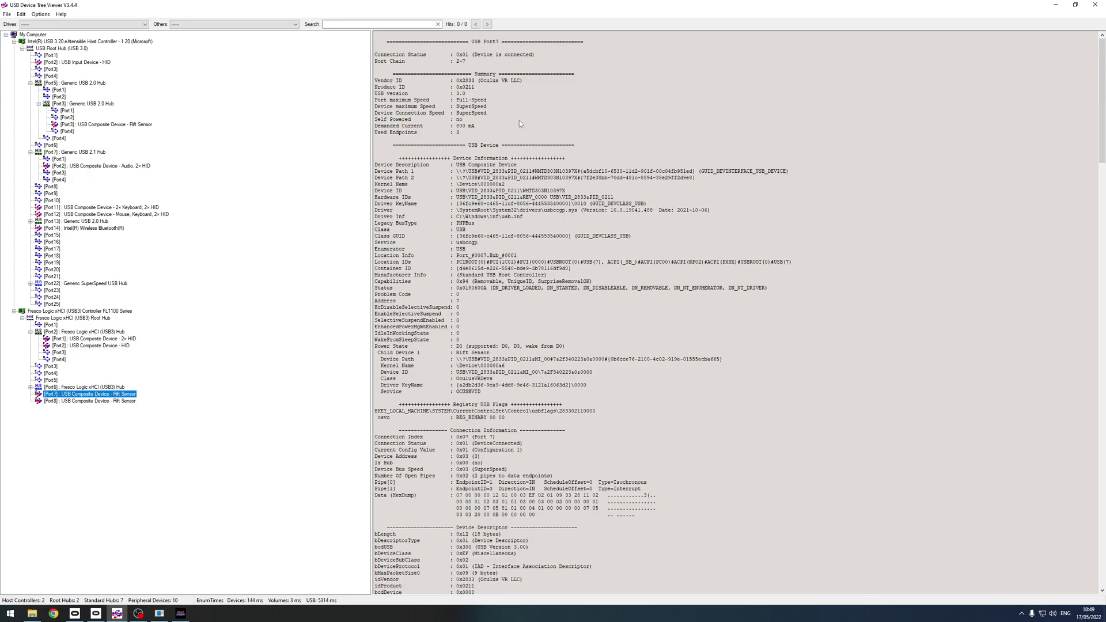
pyautogui.moveTo(487, 107); pyautogui.dragTo(461, 116)
pyautogui.click(487, 117)
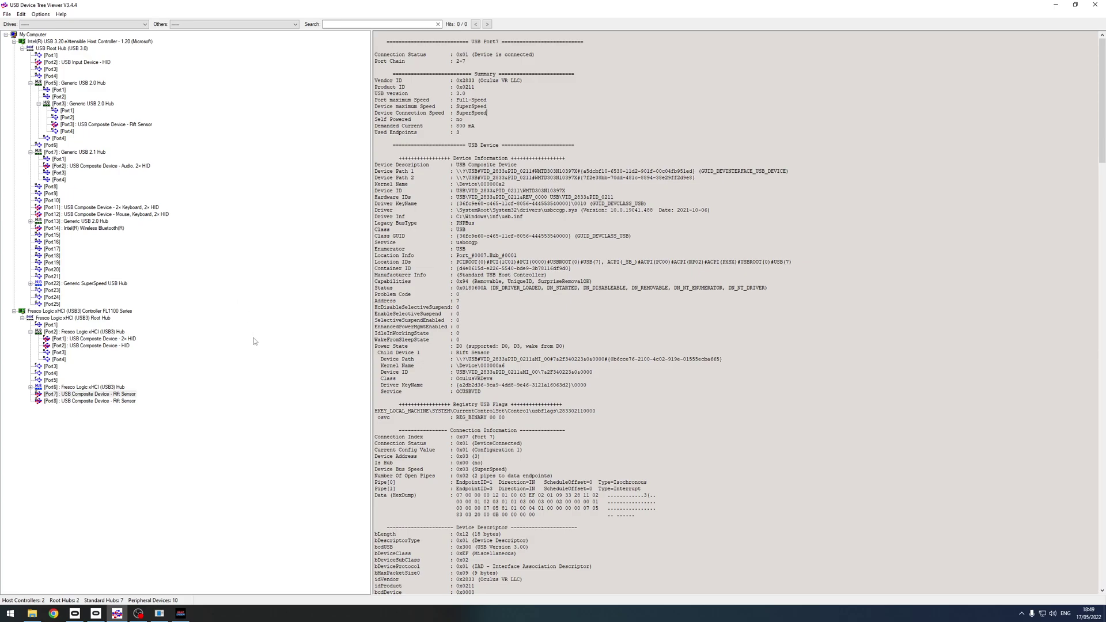
pyautogui.doubleClick(471, 114)
pyautogui.click(484, 121)
# Step: Confirm the Port3 Rift Sensor runs only at High-Speed, then close USB Device Tree Viewer
pyautogui.click(106, 125)
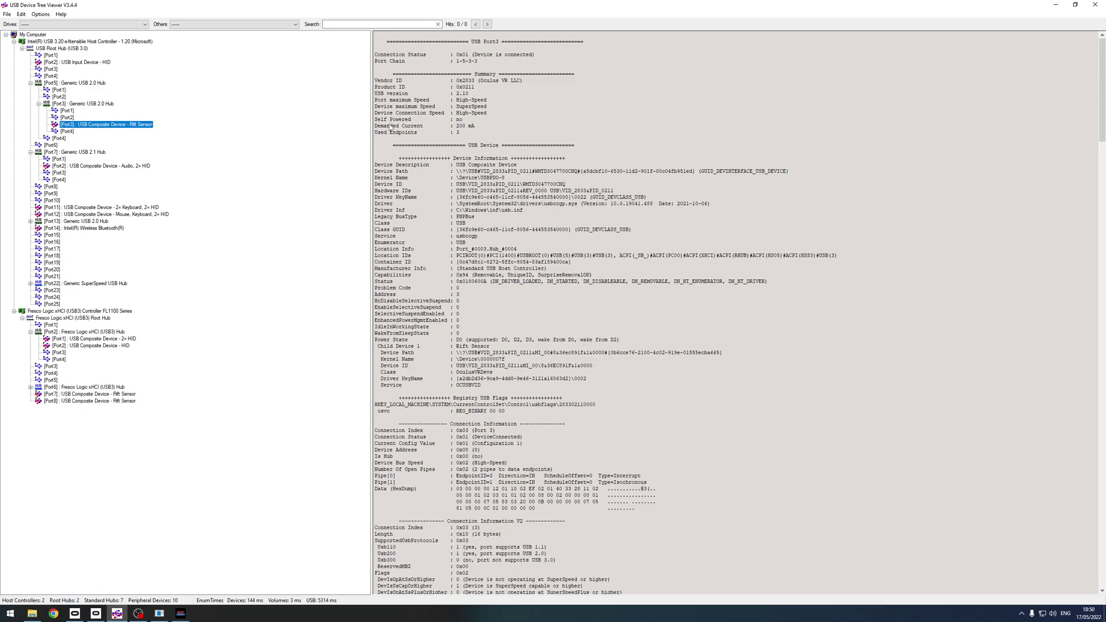
pyautogui.moveTo(488, 114); pyautogui.dragTo(453, 108)
pyautogui.click(486, 109)
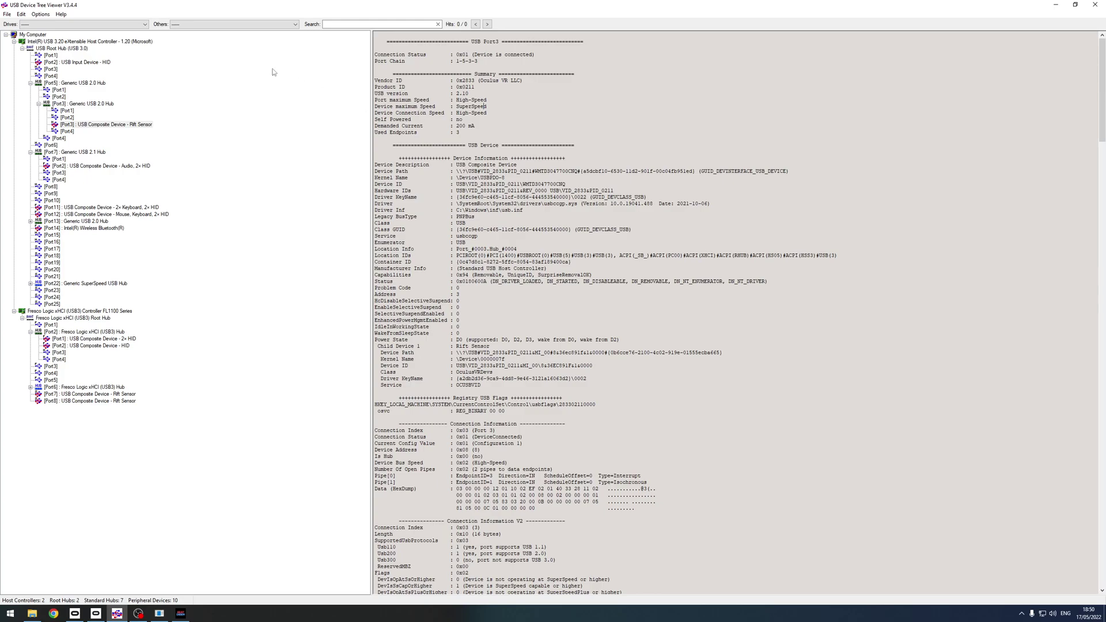
pyautogui.click(1096, 9)
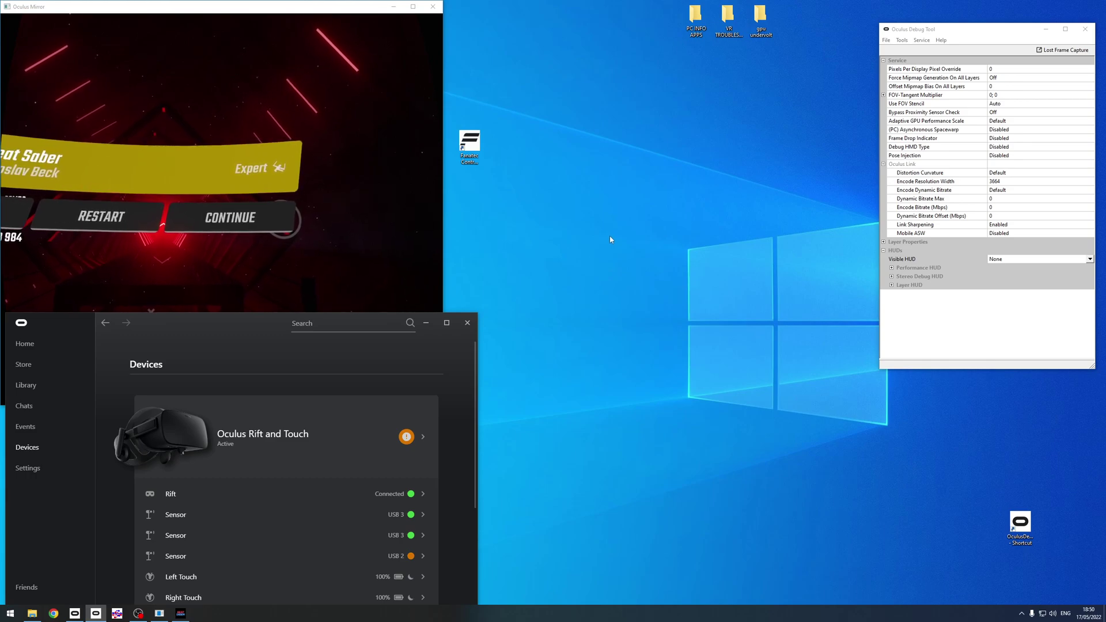
# Step: Set Visible HUD to Performance to show frame rate and dropped frames in the headset
pyautogui.click(1028, 260)
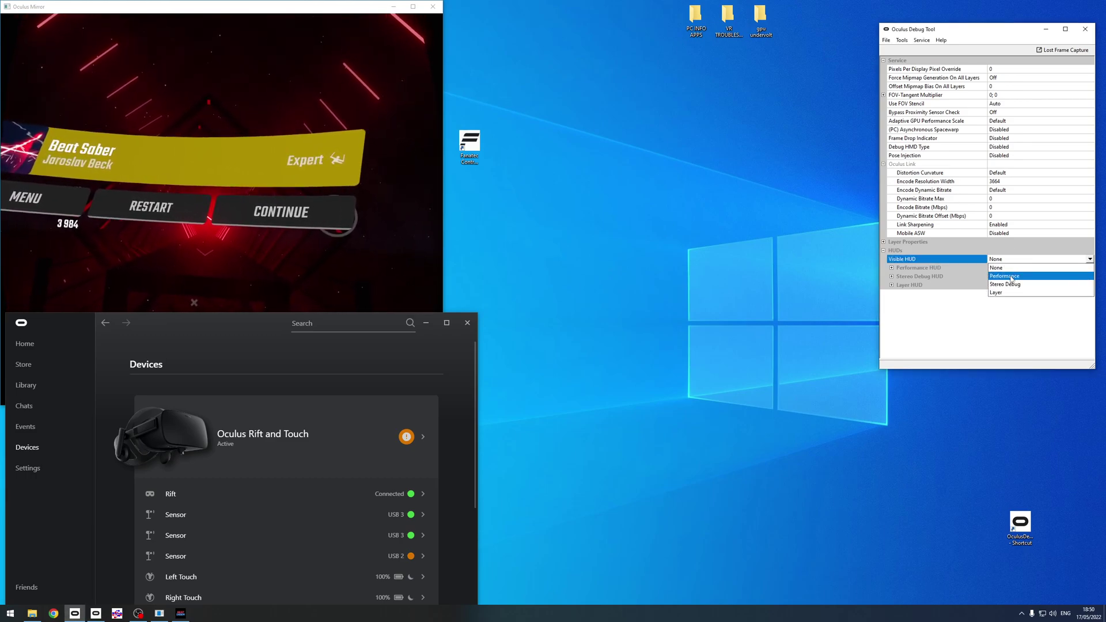
pyautogui.click(1012, 278)
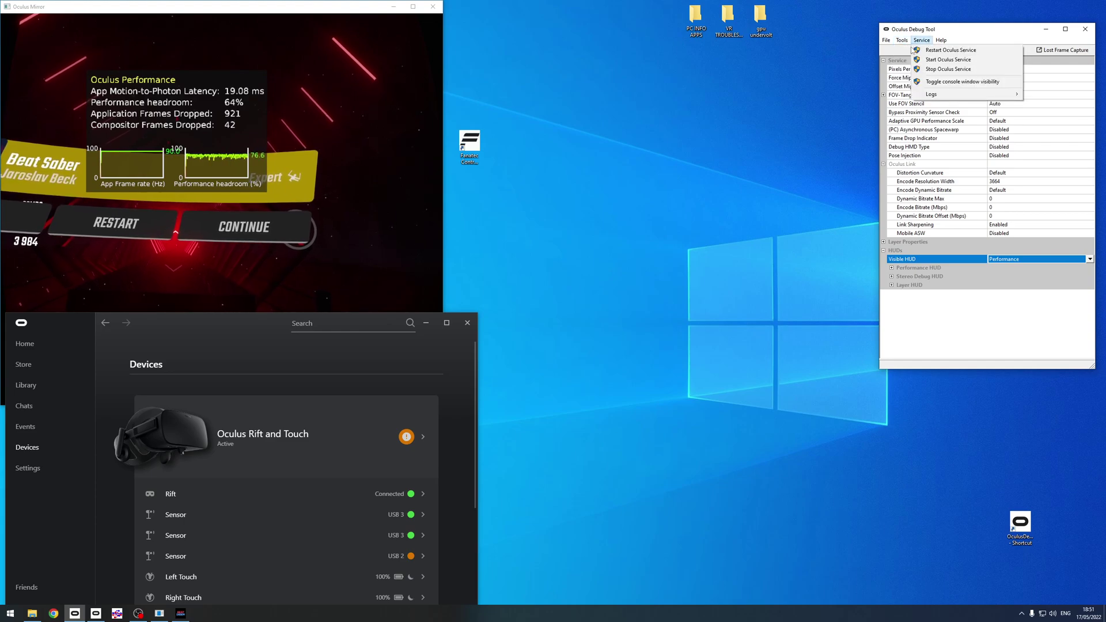
# Step: Open the Performance Profiler to graph FPS, motion-to-photon latency and GPU time
pyautogui.click(908, 50)
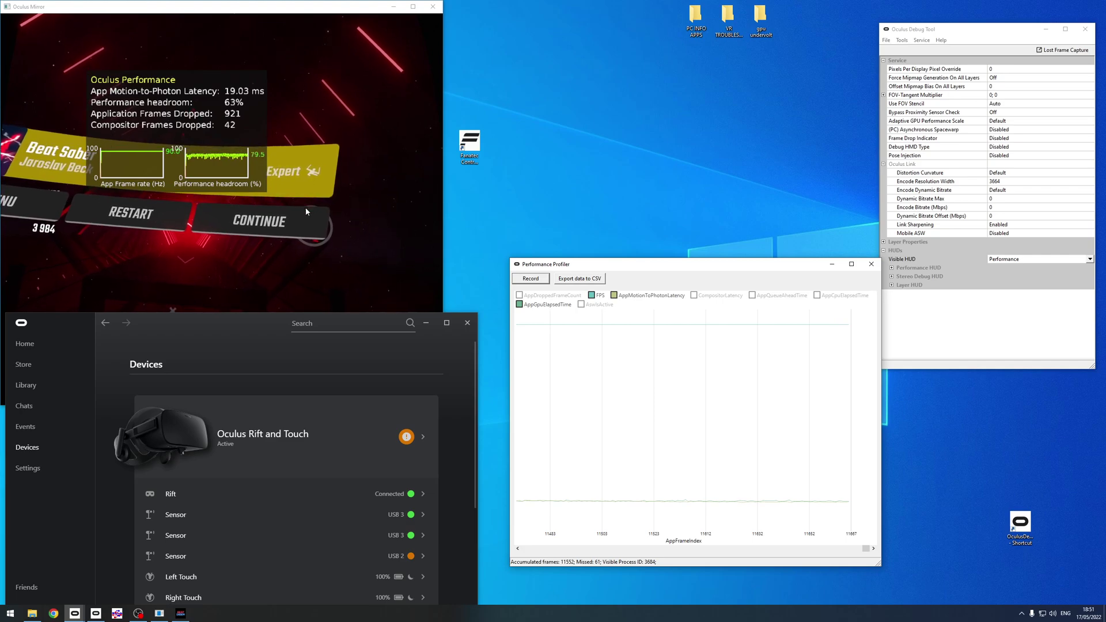
pyautogui.click(902, 41)
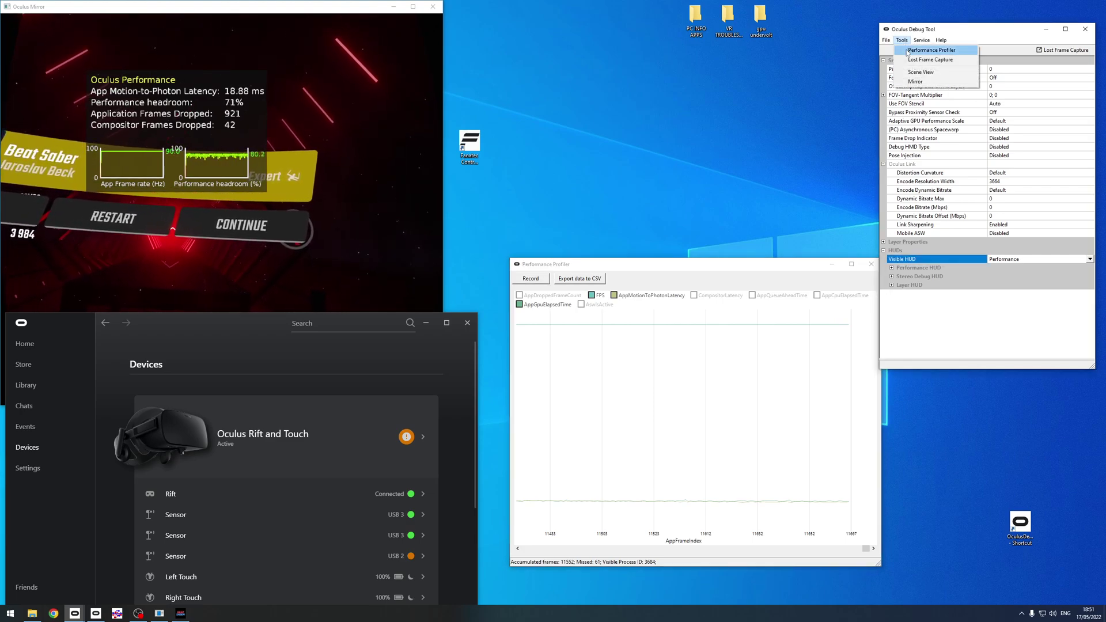
# Step: Start Tools > Lost Frame Capture and let it record during play
pyautogui.click(911, 60)
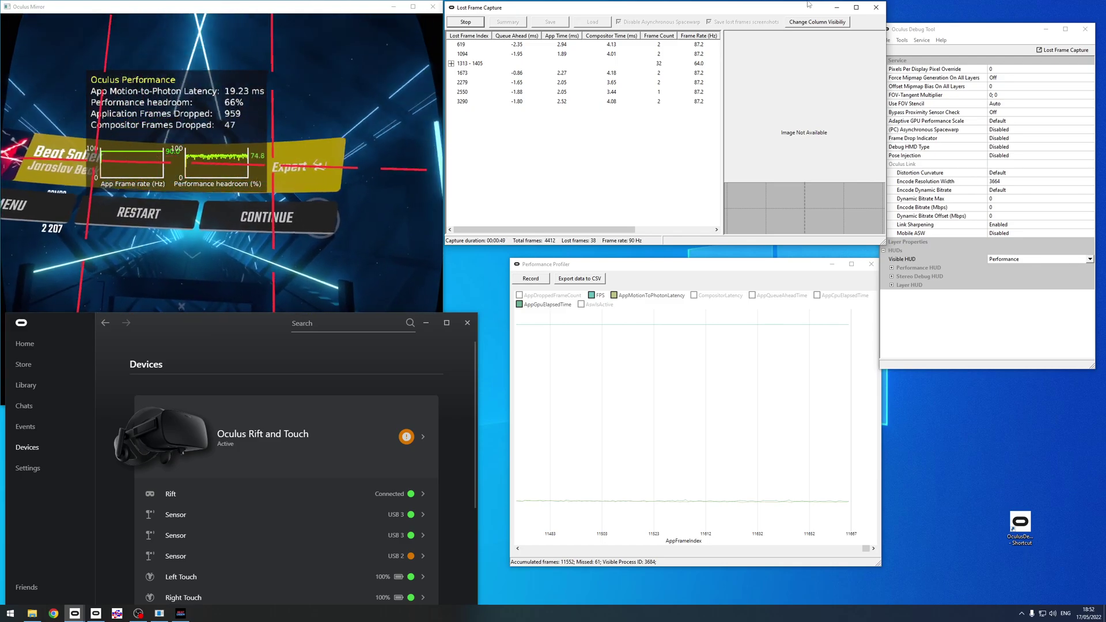
# Step: Preview the captured images for lost frames 1673, 2279 and 2550
pyautogui.click(502, 82)
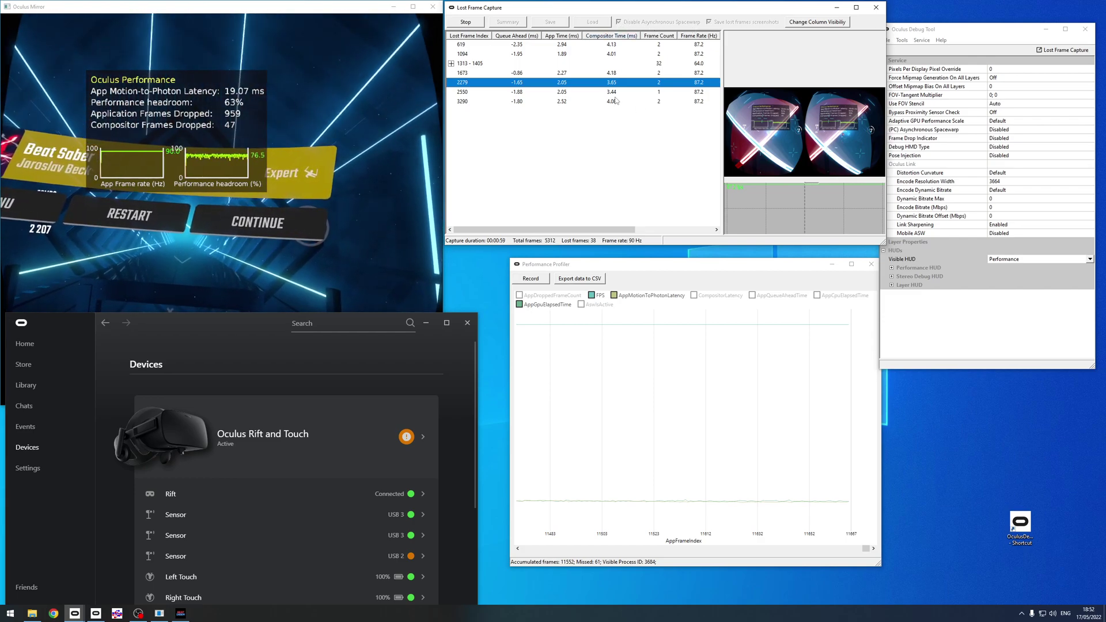
pyautogui.click(629, 74)
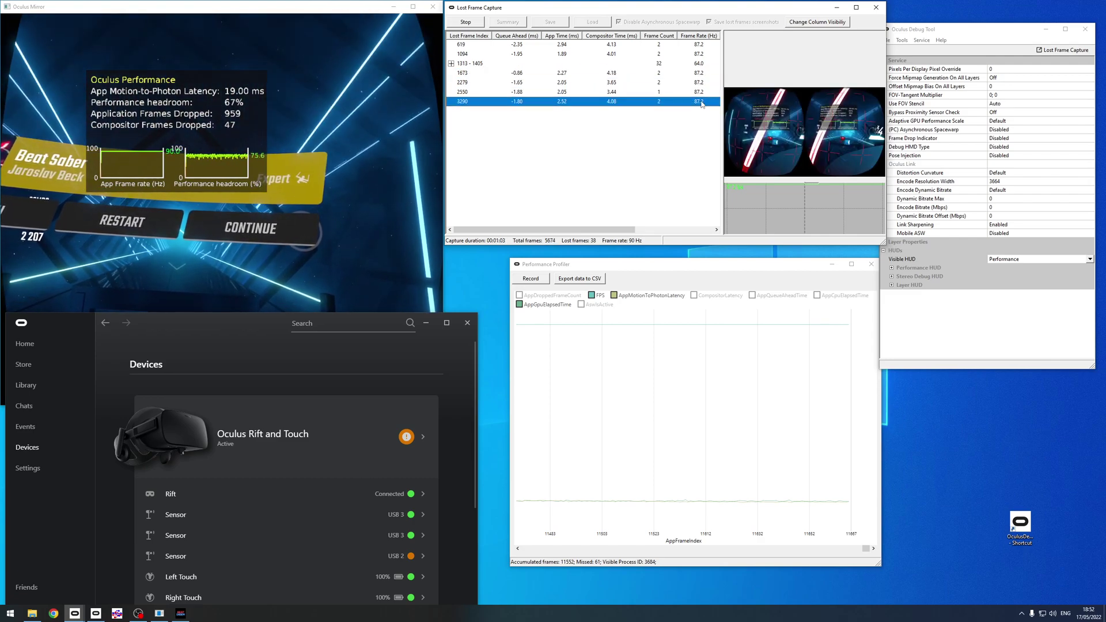
pyautogui.click(706, 92)
pyautogui.click(688, 84)
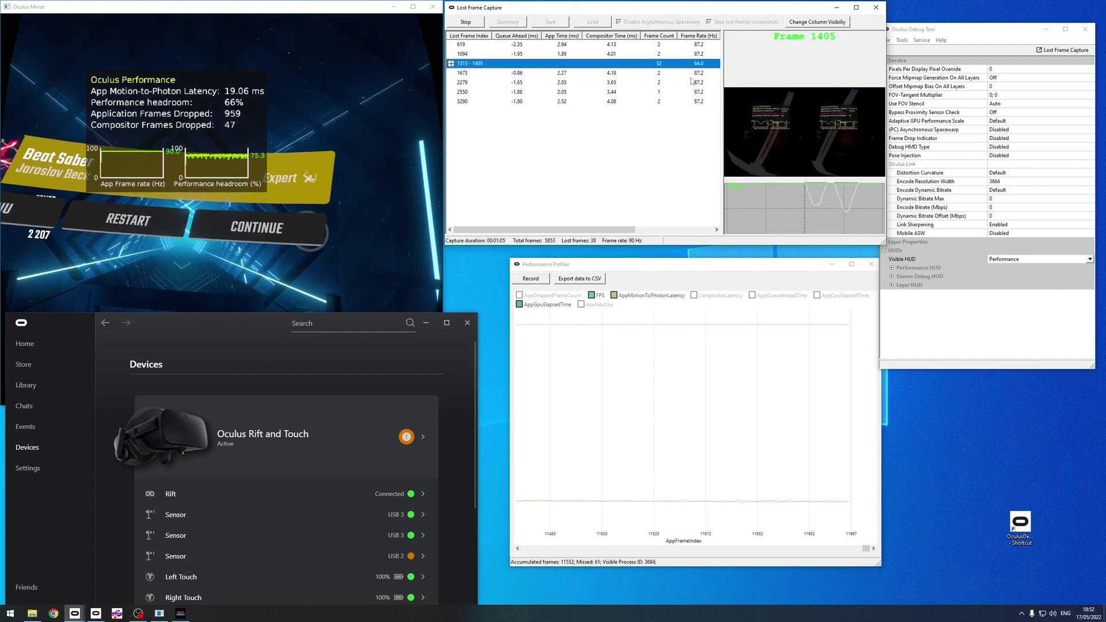
pyautogui.click(675, 75)
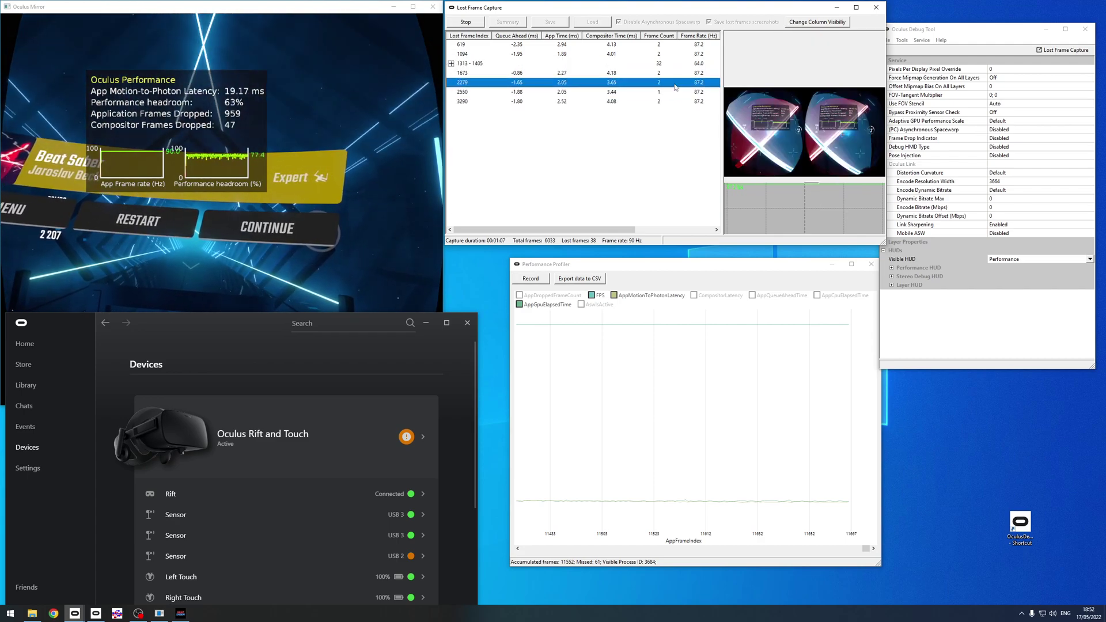
pyautogui.click(614, 85)
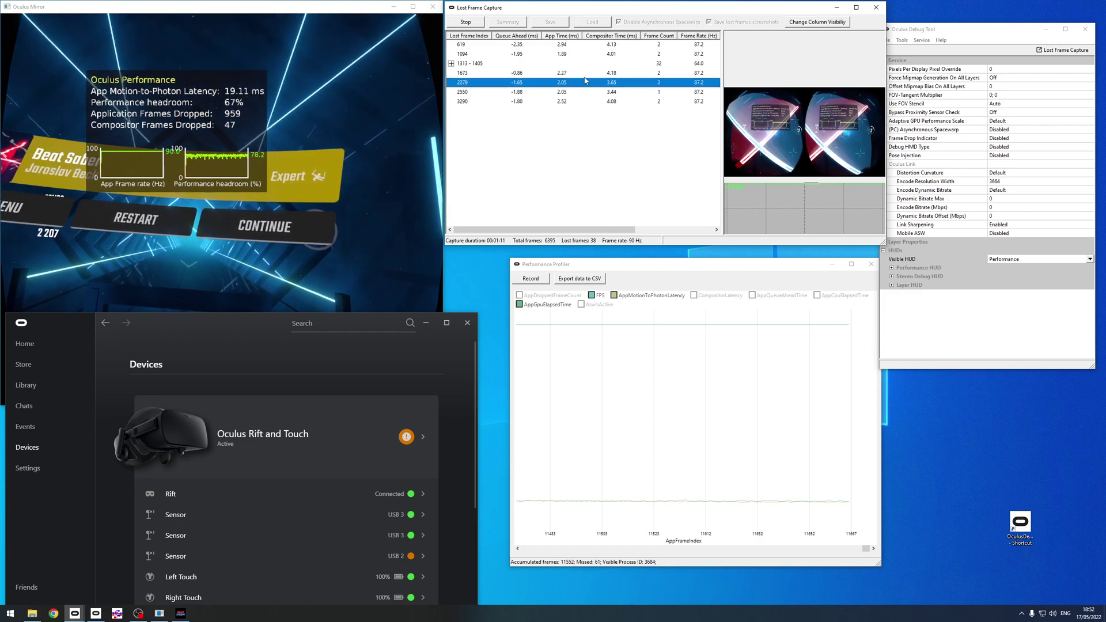
pyautogui.press('Up')
pyautogui.press('Down')
pyautogui.press('Down')
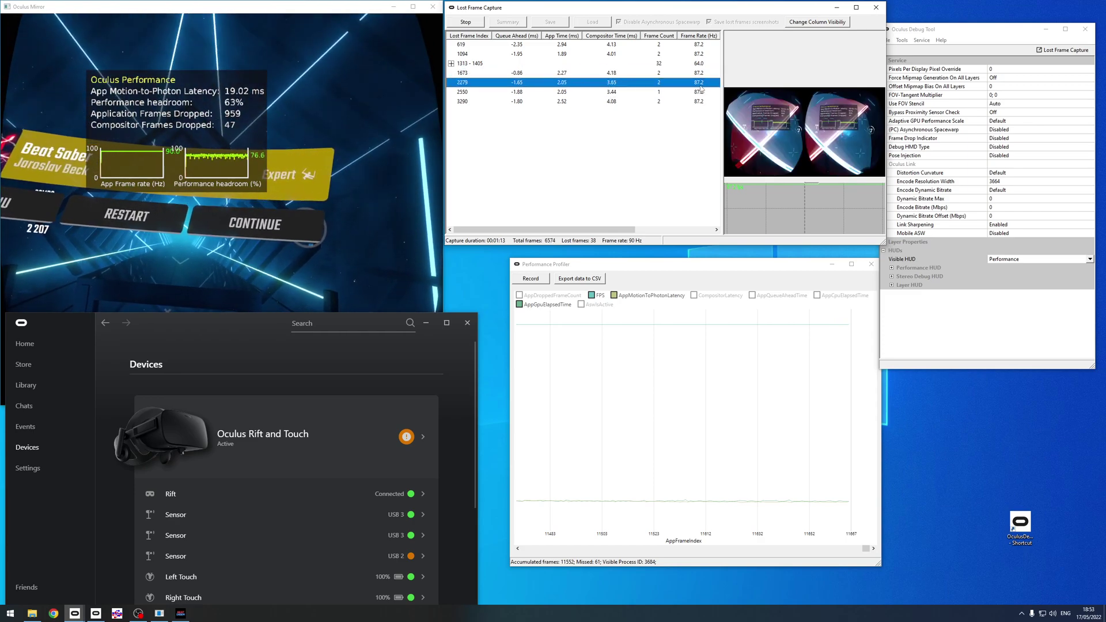
pyautogui.press('Up')
pyautogui.press('Up')
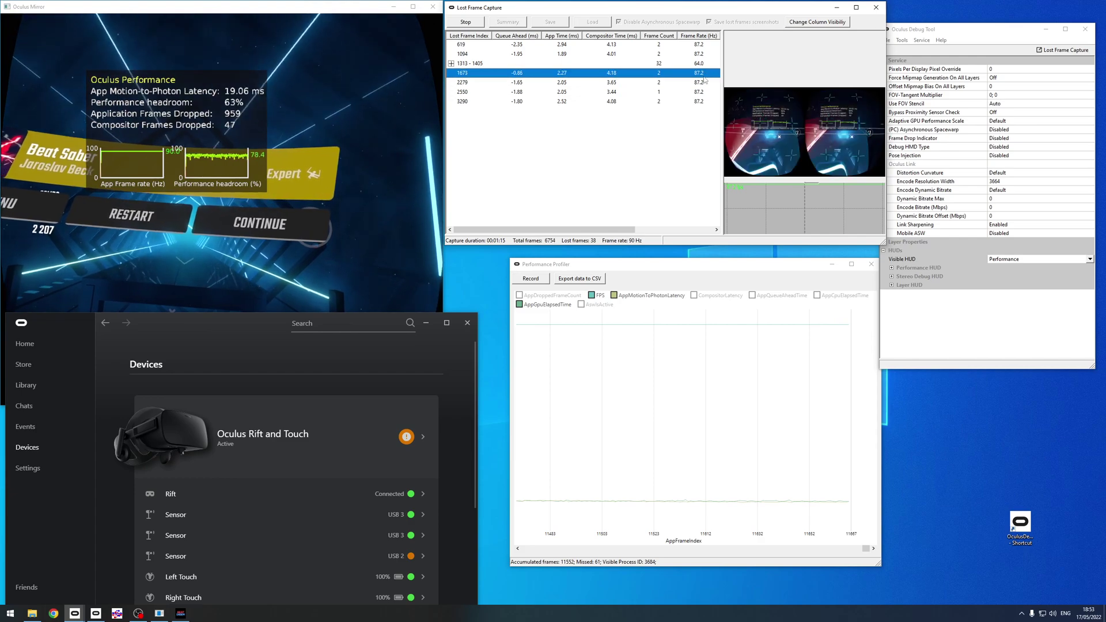
pyautogui.press('Down')
pyautogui.press('Down')
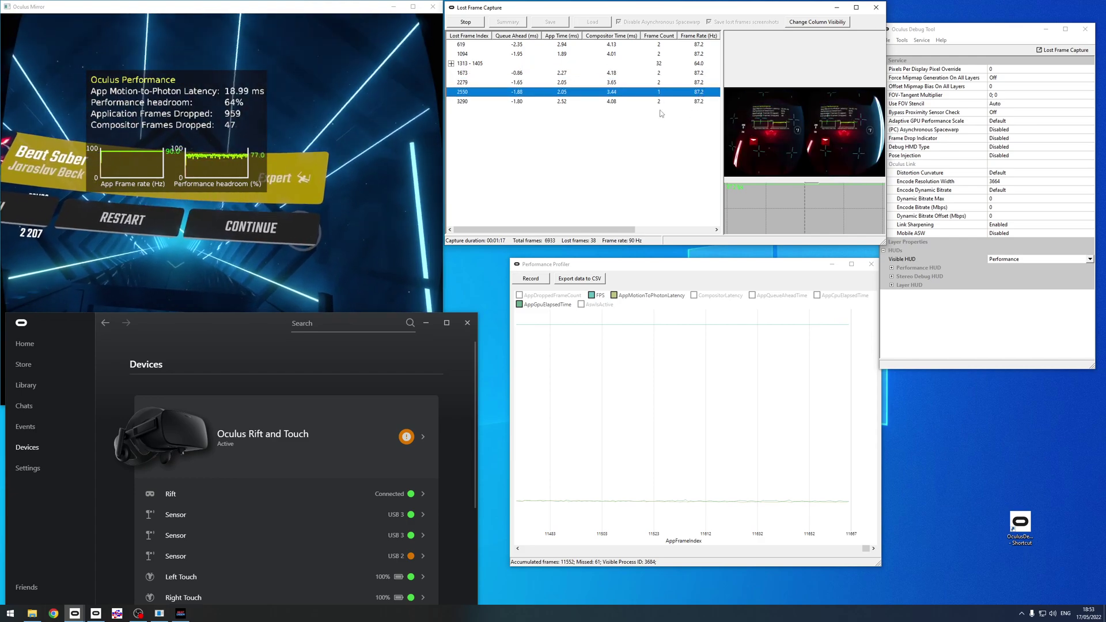
# Step: Review the dropped frames in the 1313 - 1405 burst, including 1388, then stop the capture
pyautogui.click(661, 65)
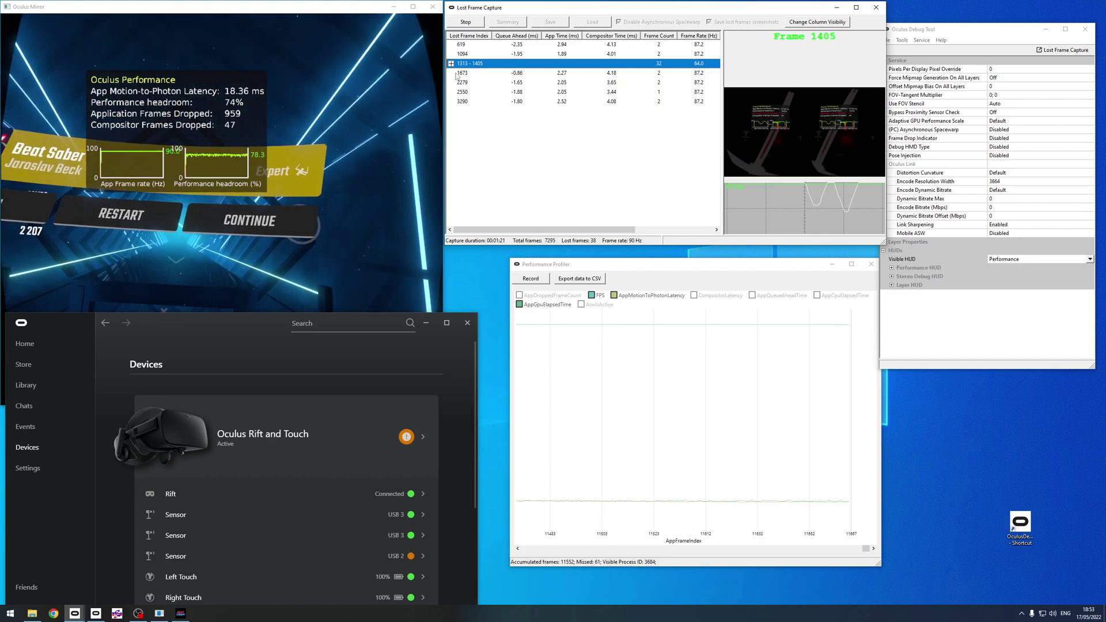
pyautogui.click(501, 92)
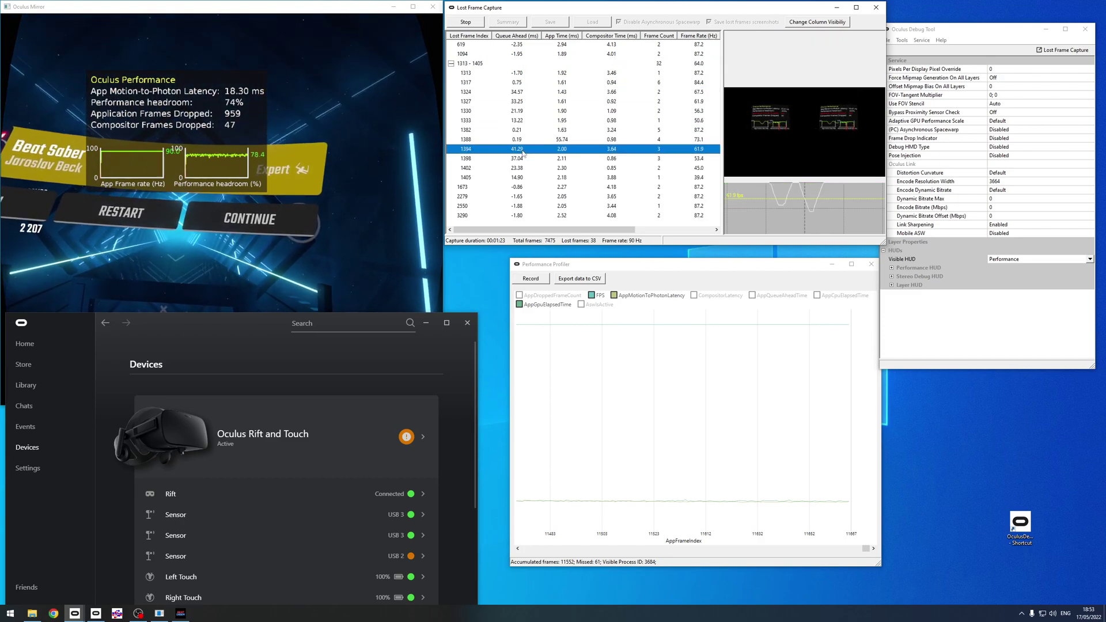
pyautogui.click(525, 177)
pyautogui.click(529, 159)
pyautogui.click(530, 140)
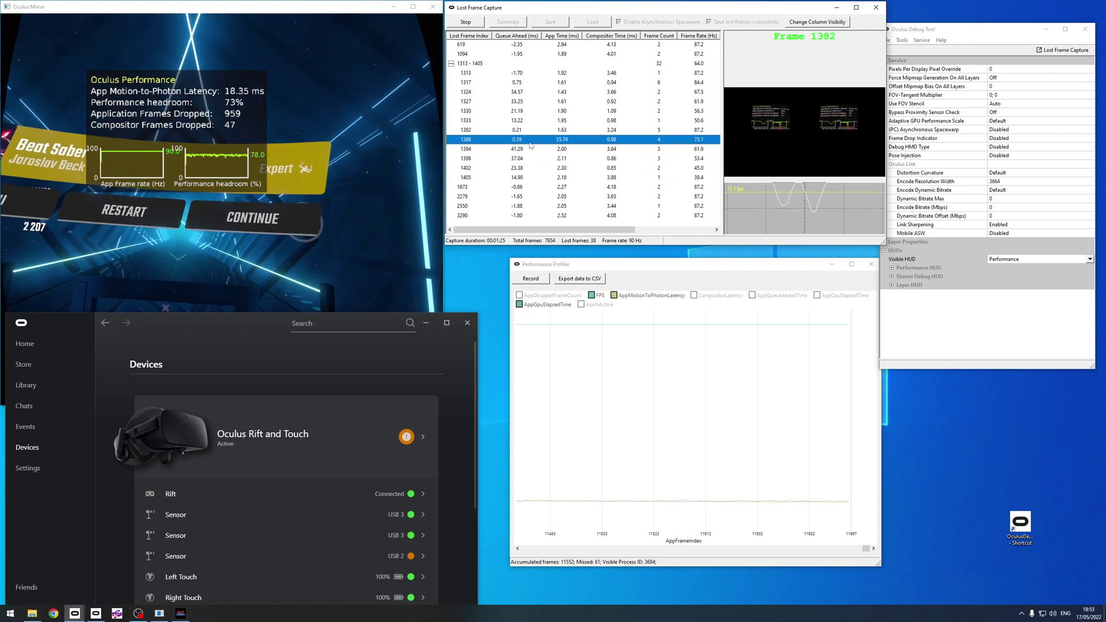
pyautogui.click(452, 63)
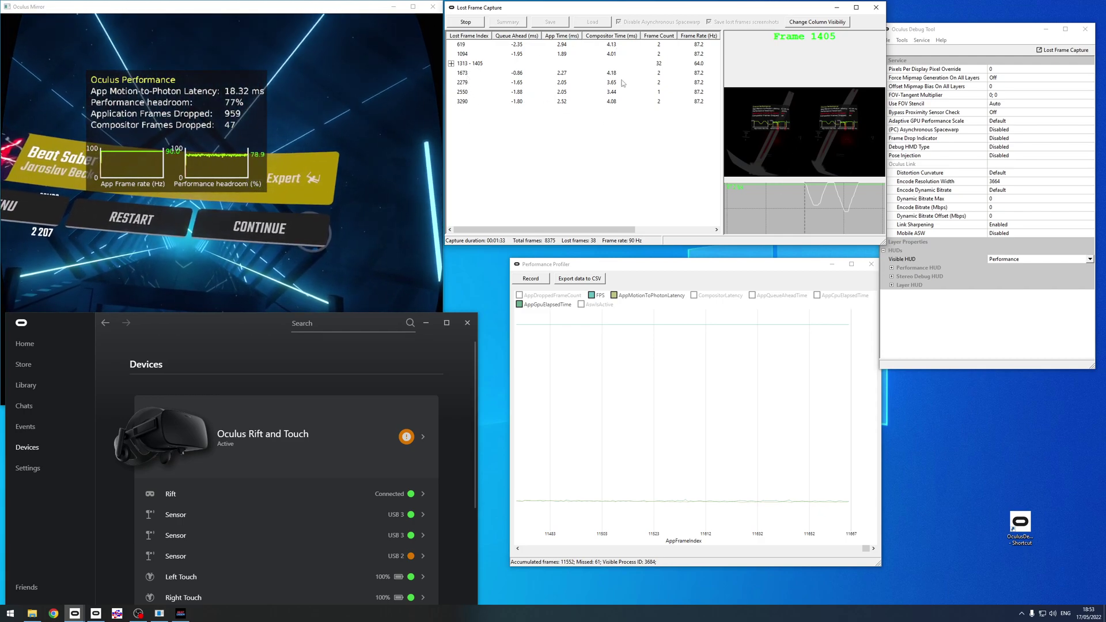
pyautogui.click(460, 25)
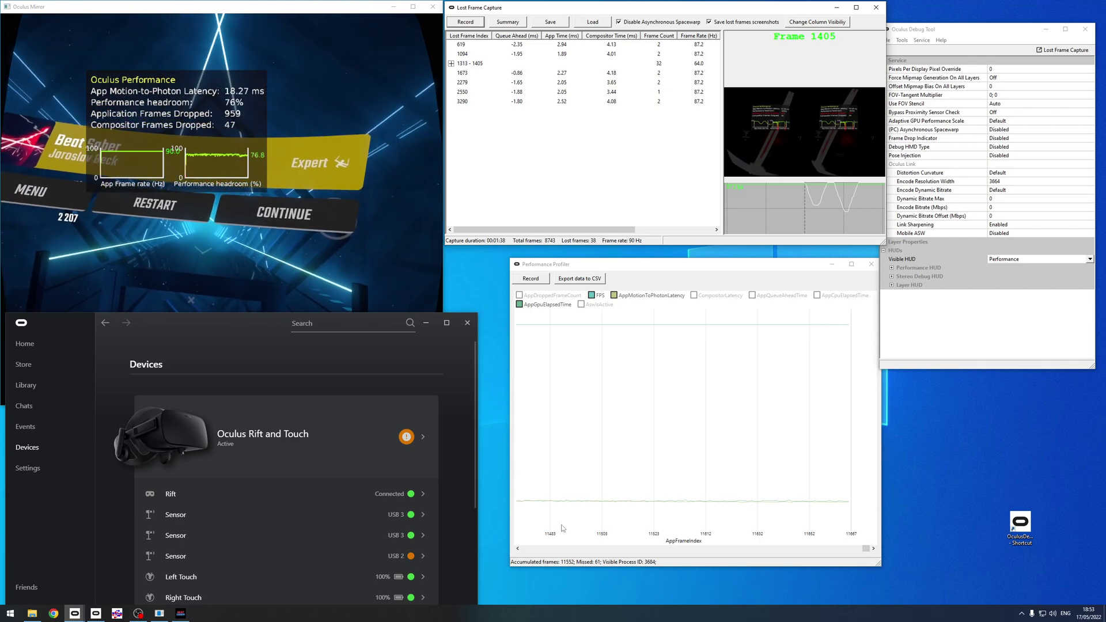
# Step: In Task Manager's Details tab, set OVRServer_x64.exe to High priority and confirm
pyautogui.rightClick(544, 616)
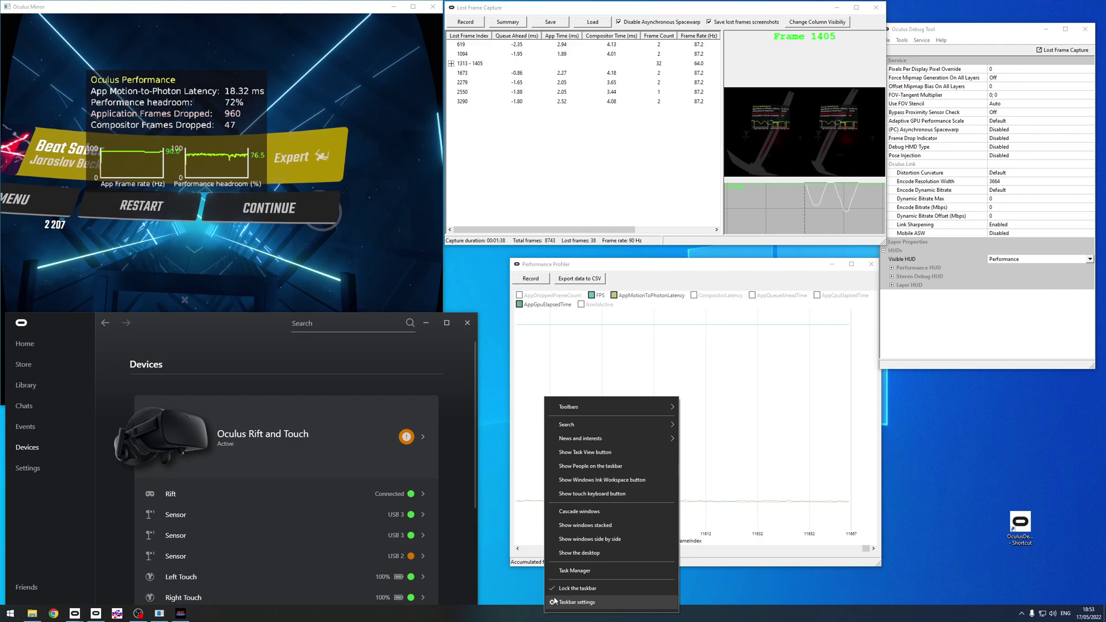
pyautogui.click(574, 571)
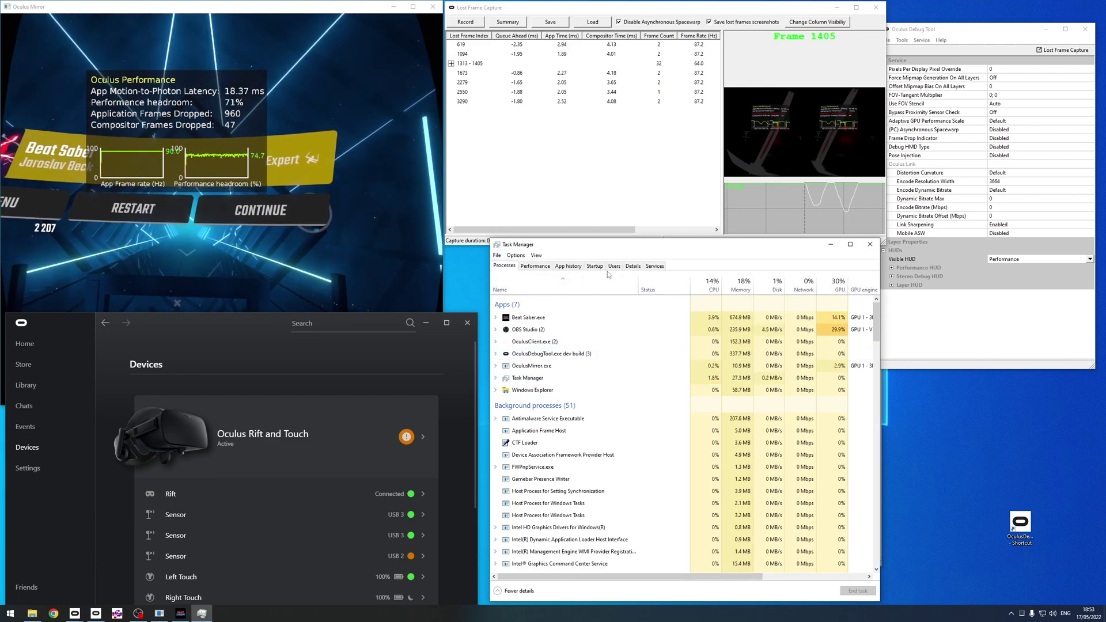
pyautogui.click(631, 266)
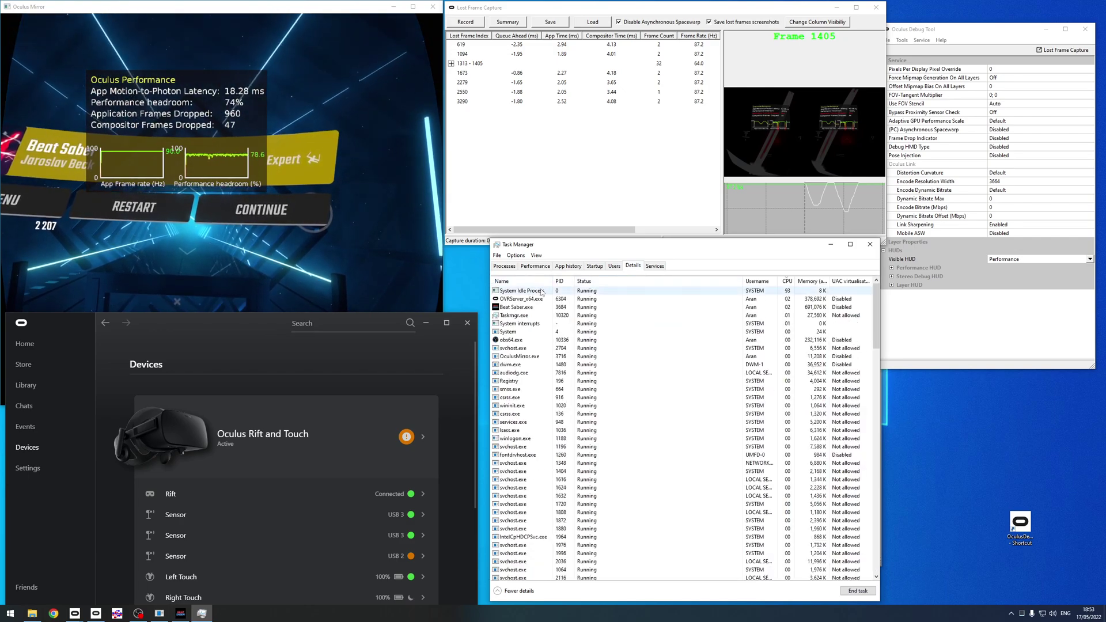
pyautogui.click(512, 300)
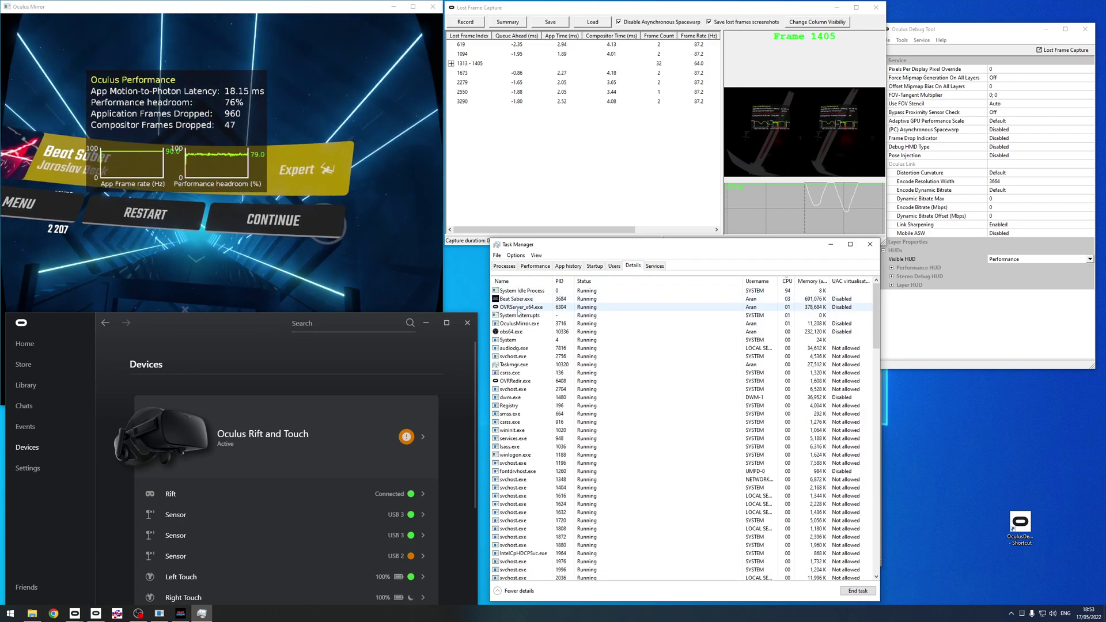
pyautogui.click(522, 308)
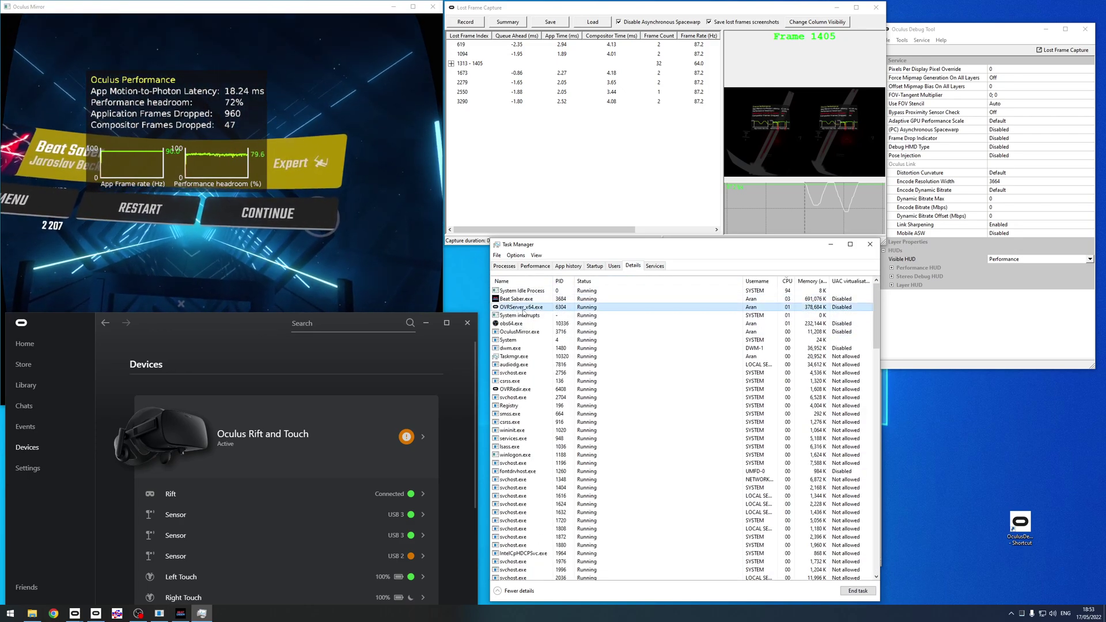
pyautogui.rightClick(522, 309)
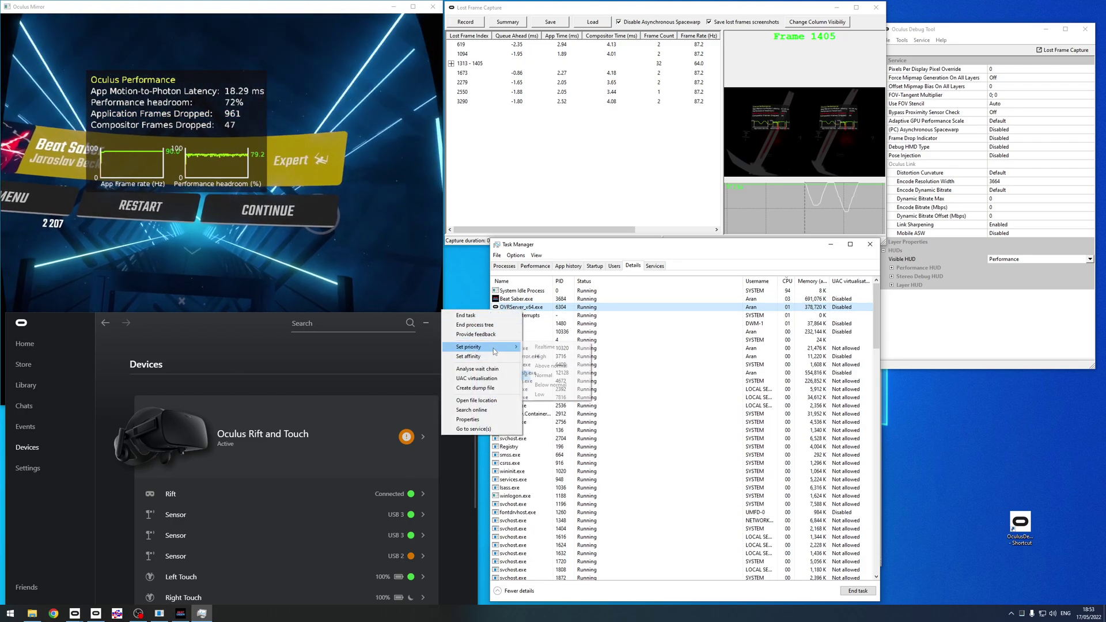
pyautogui.click(542, 357)
pyautogui.click(561, 318)
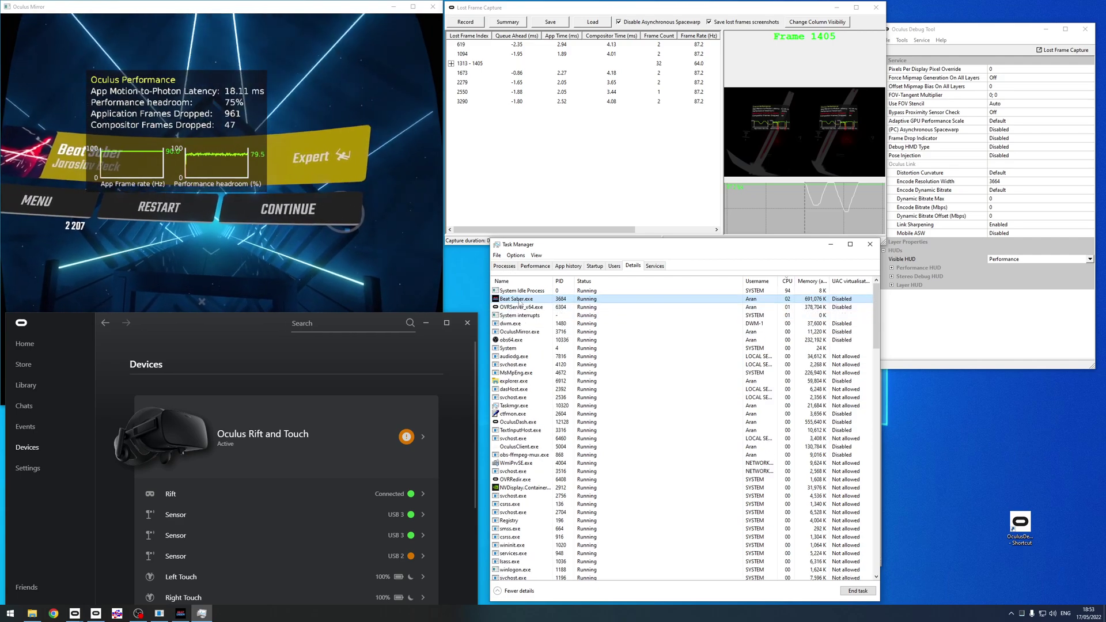
# Step: Set Beat Saber.exe to High priority and confirm the change
pyautogui.rightClick(517, 300)
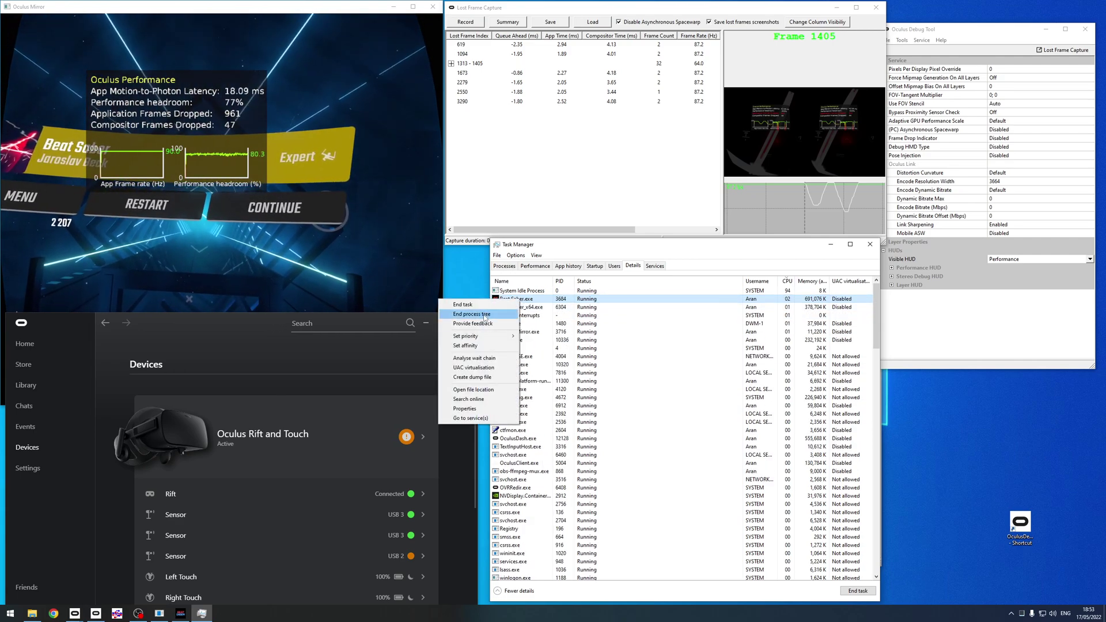
pyautogui.moveTo(486, 337)
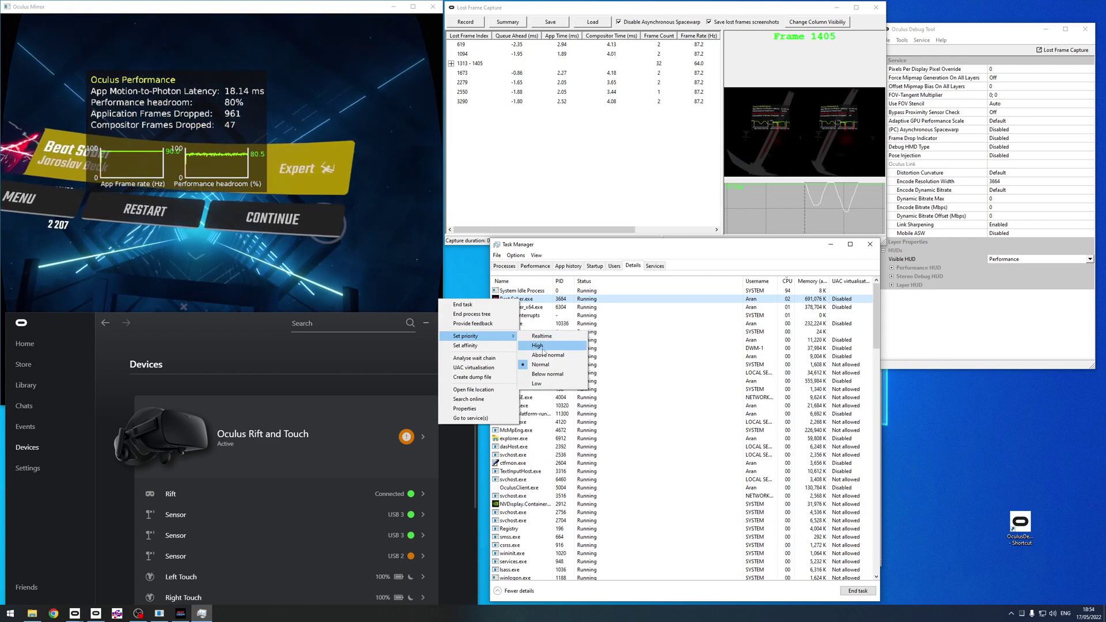
pyautogui.click(537, 346)
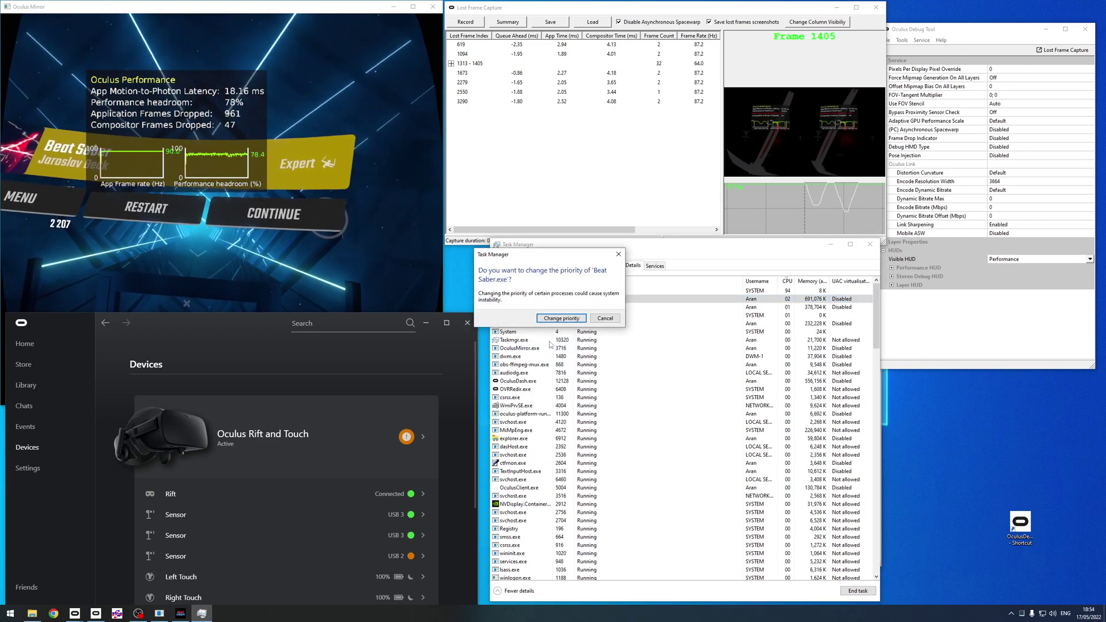
pyautogui.click(570, 319)
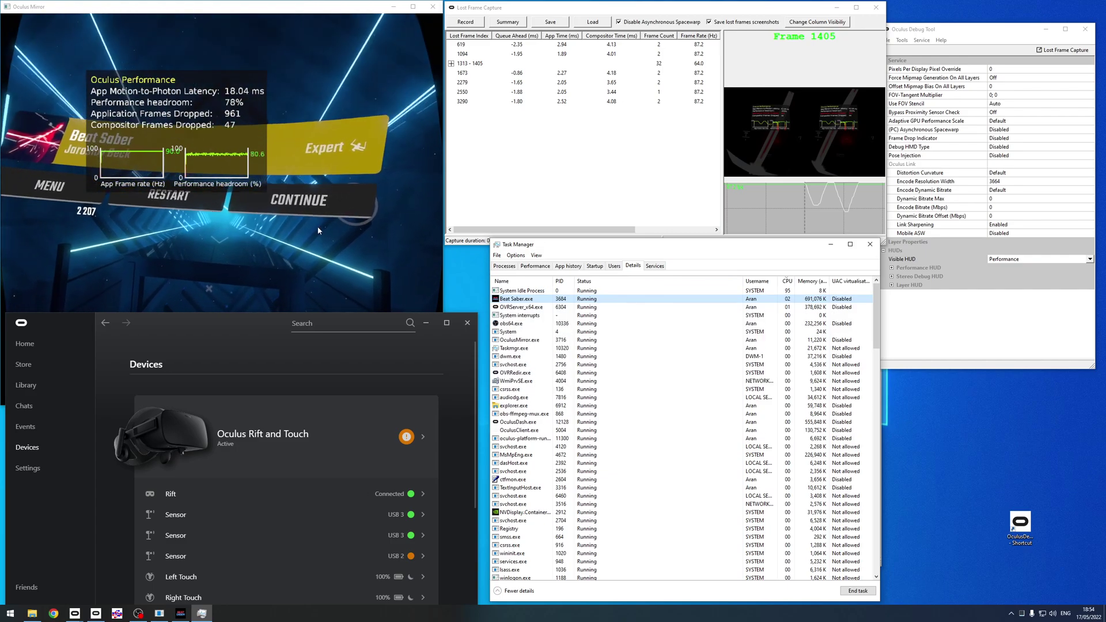
# Step: Start a new recording in the Lost Frame Capture window
pyautogui.click(465, 22)
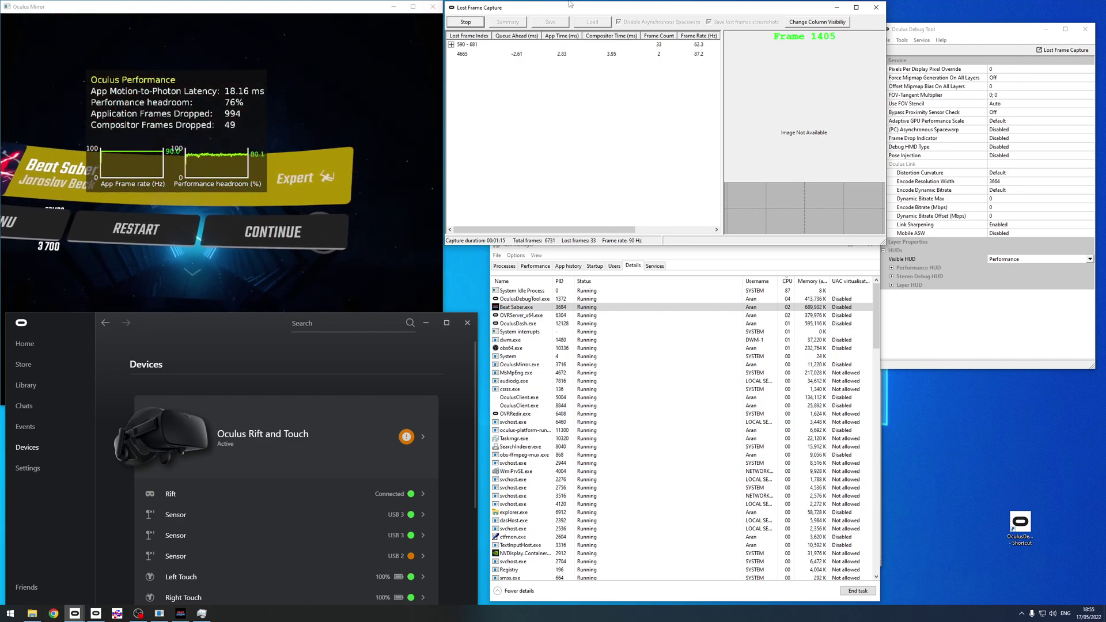
# Step: Stop the capture at 1:29 after previewing frame 4665, close Task Manager, and untick CompositorLatency
pyautogui.click(634, 54)
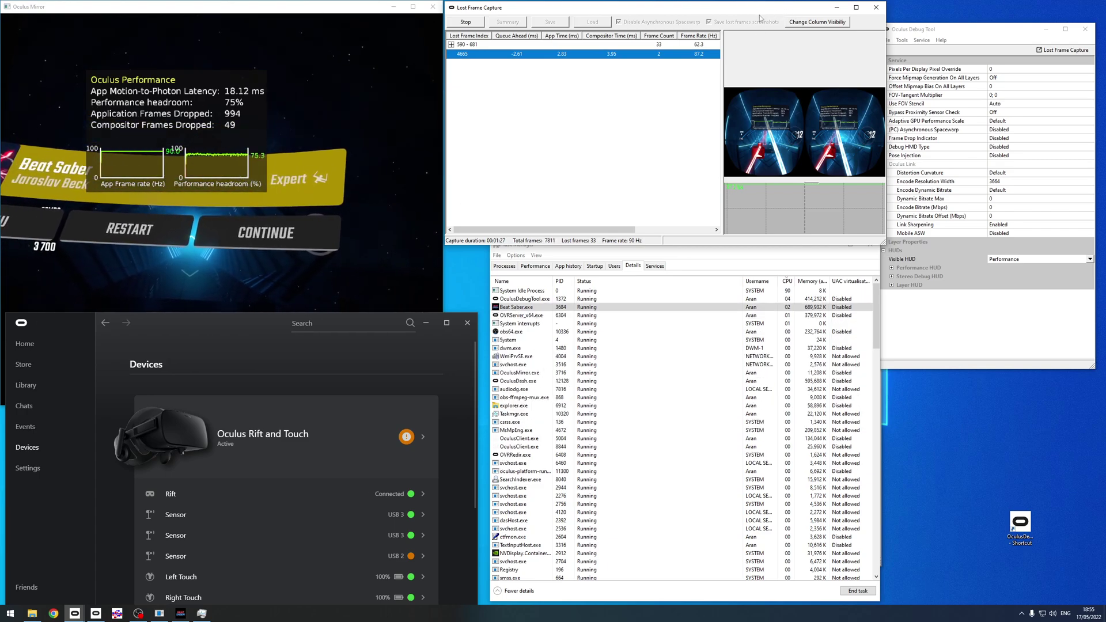
pyautogui.click(470, 24)
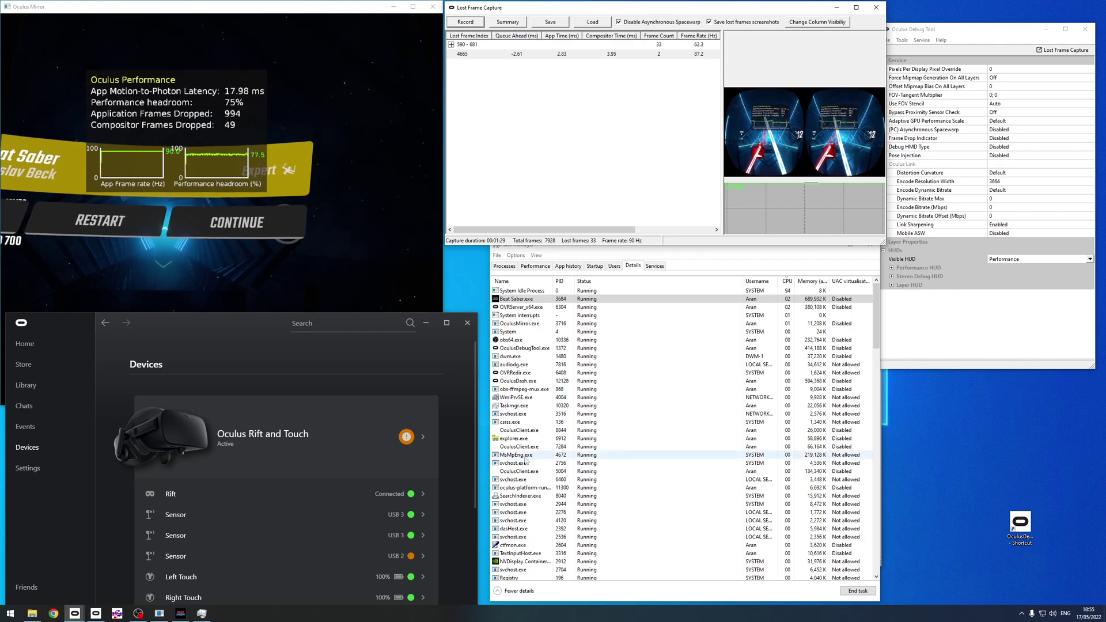
pyautogui.click(842, 260)
pyautogui.click(870, 243)
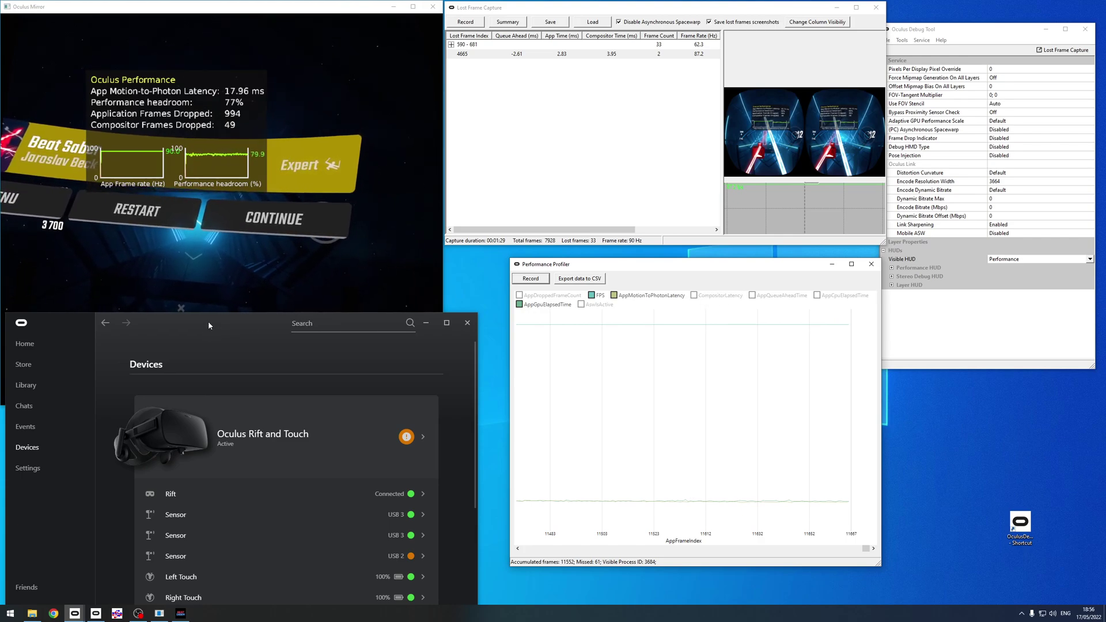
pyautogui.click(704, 298)
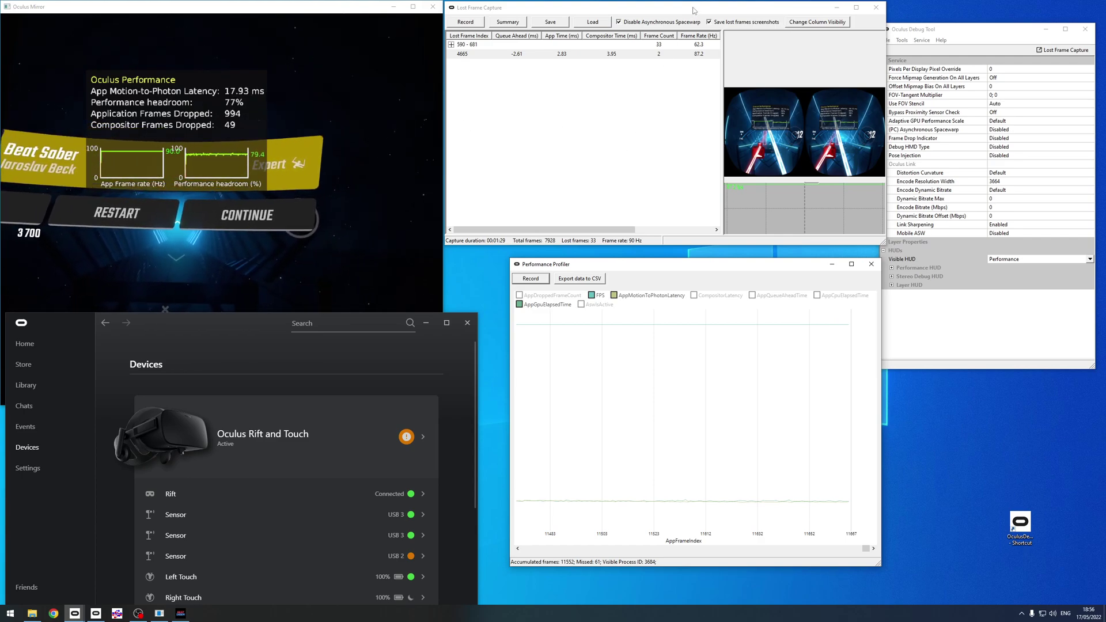
# Step: Move the Oculus app window higher and set the Visible HUD to None
pyautogui.click(207, 328)
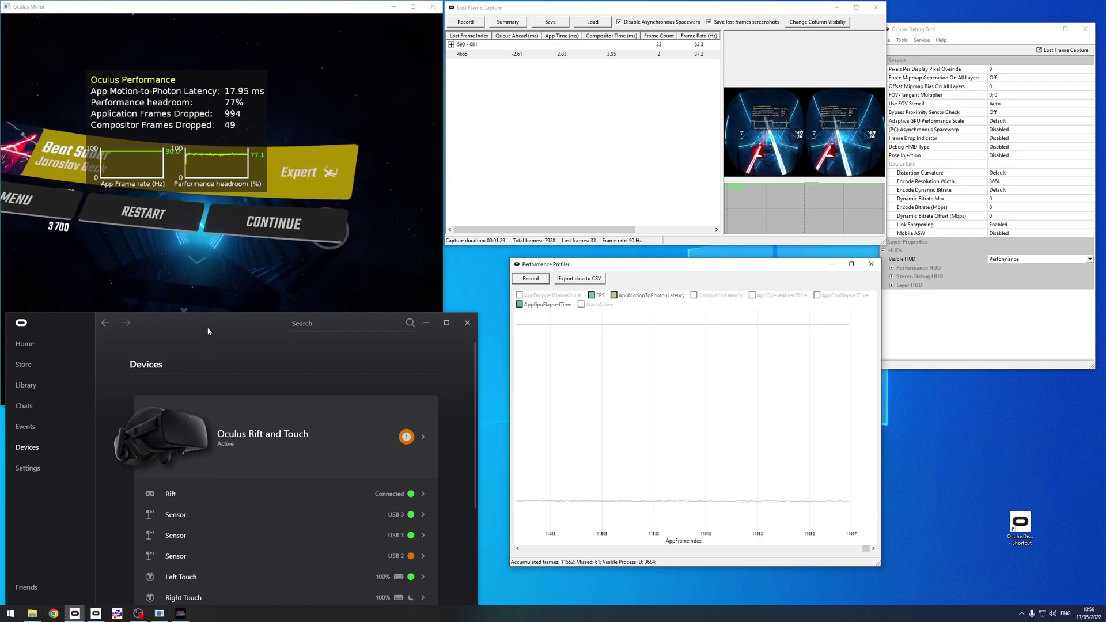
pyautogui.moveTo(207, 326); pyautogui.dragTo(205, 278)
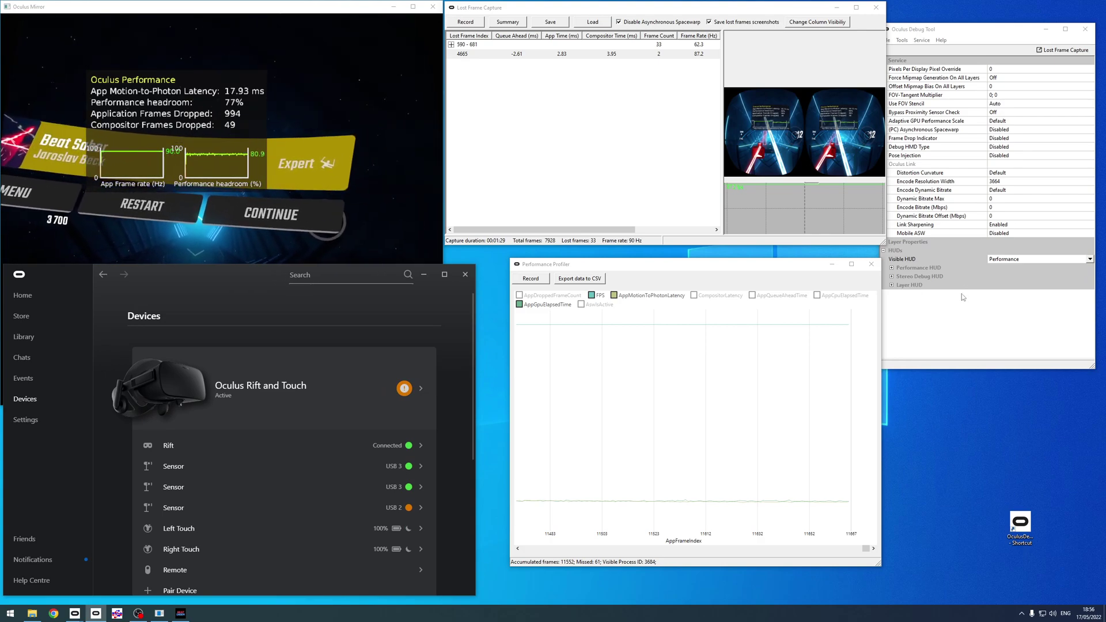
pyautogui.click(1037, 259)
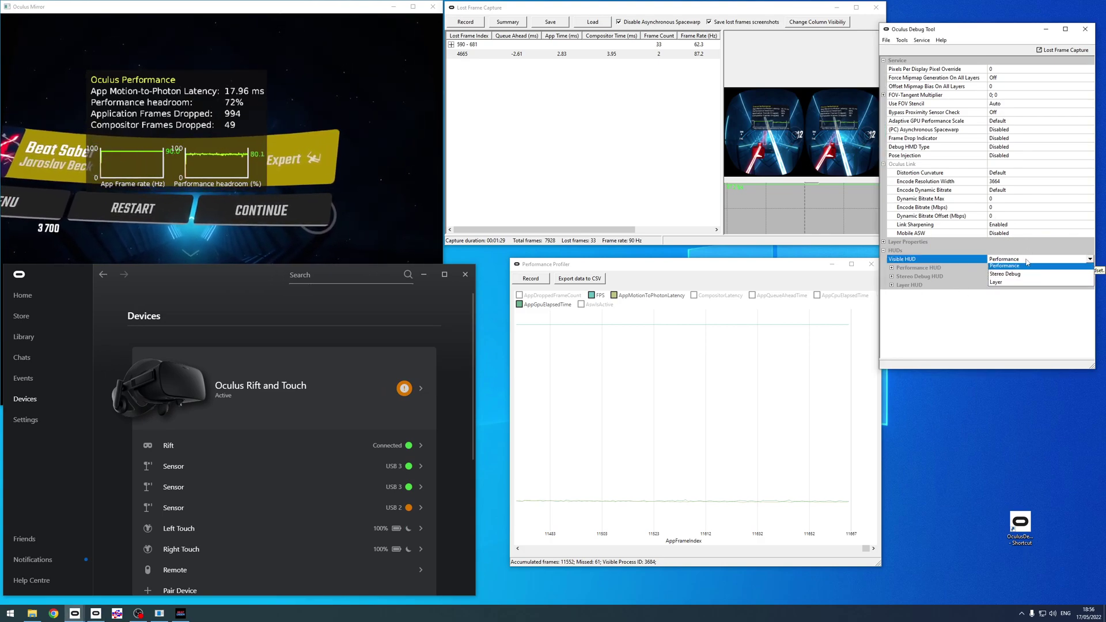
pyautogui.click(1037, 268)
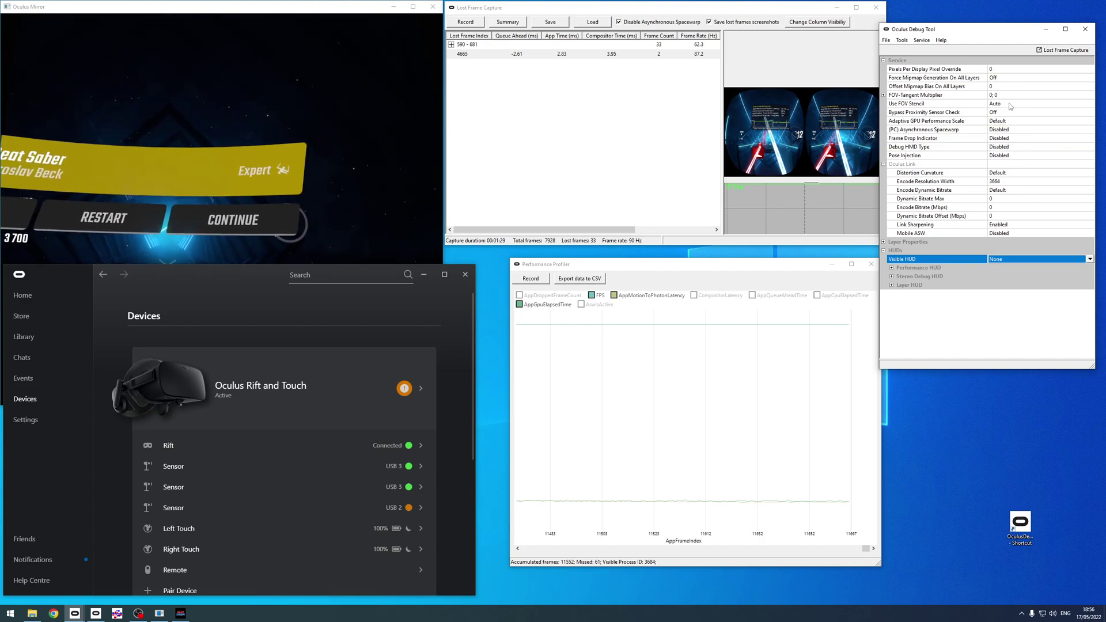
# Step: Set Pixels Per Display Pixel Override to 2 and restart the tool as administrator
pyautogui.click(1001, 122)
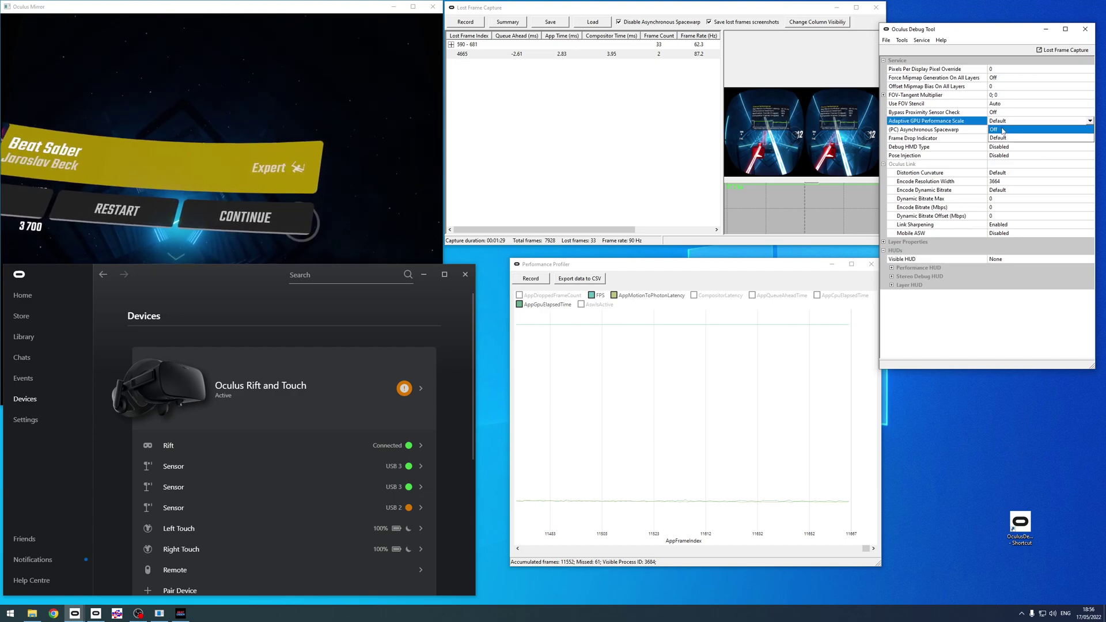
pyautogui.click(996, 69)
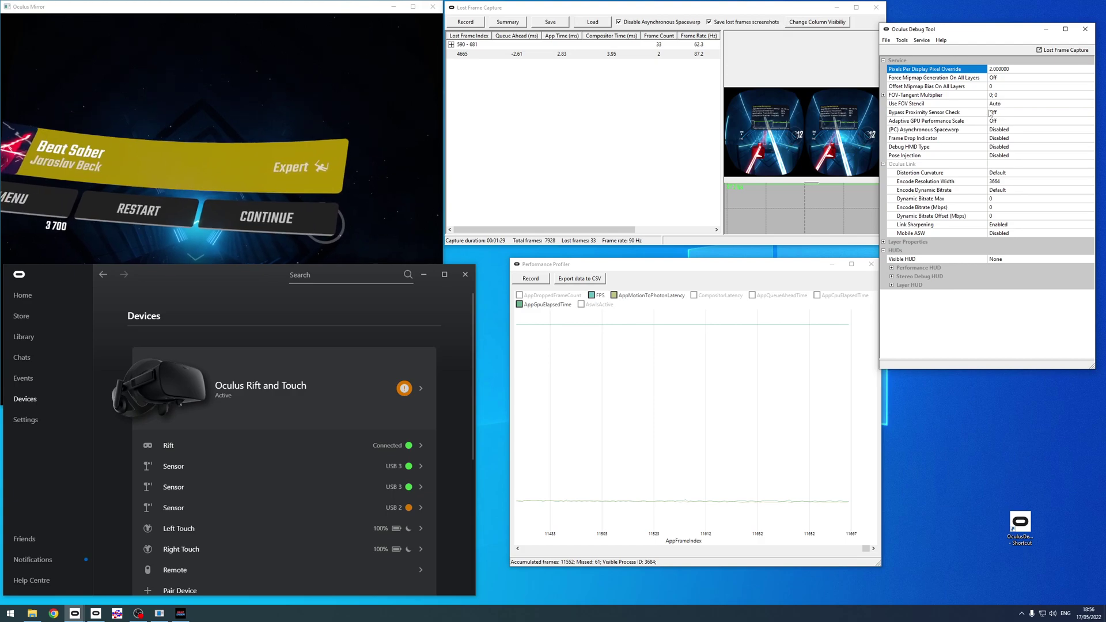
pyautogui.click(886, 40)
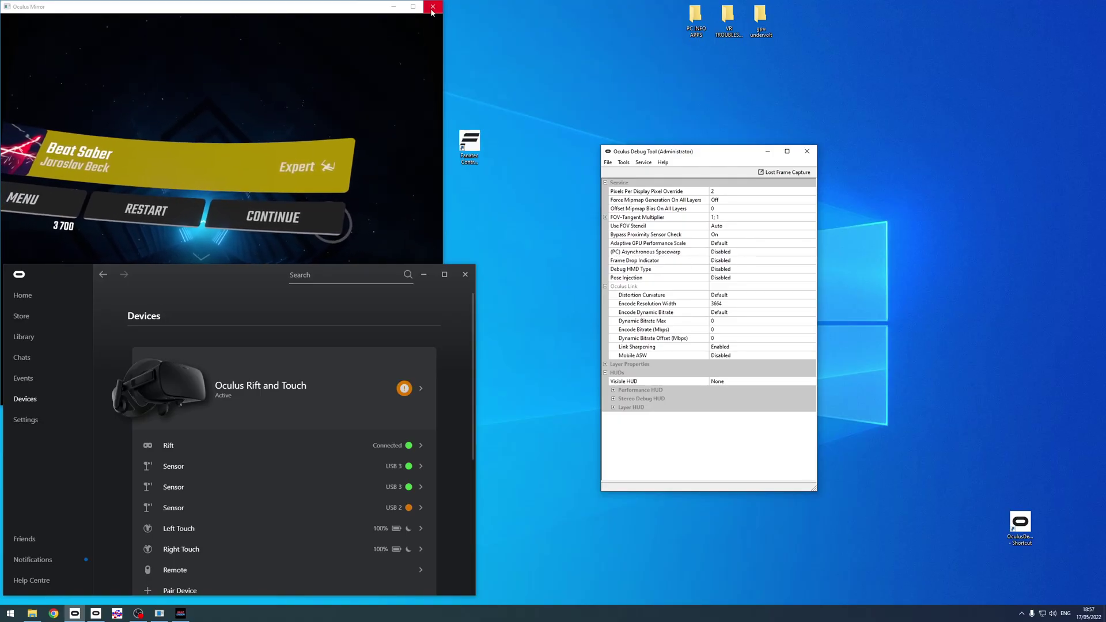
# Step: Shift the Debug Tool window up-right and drag the Oculus app window across on top of it
pyautogui.moveTo(721, 157); pyautogui.dragTo(759, 126)
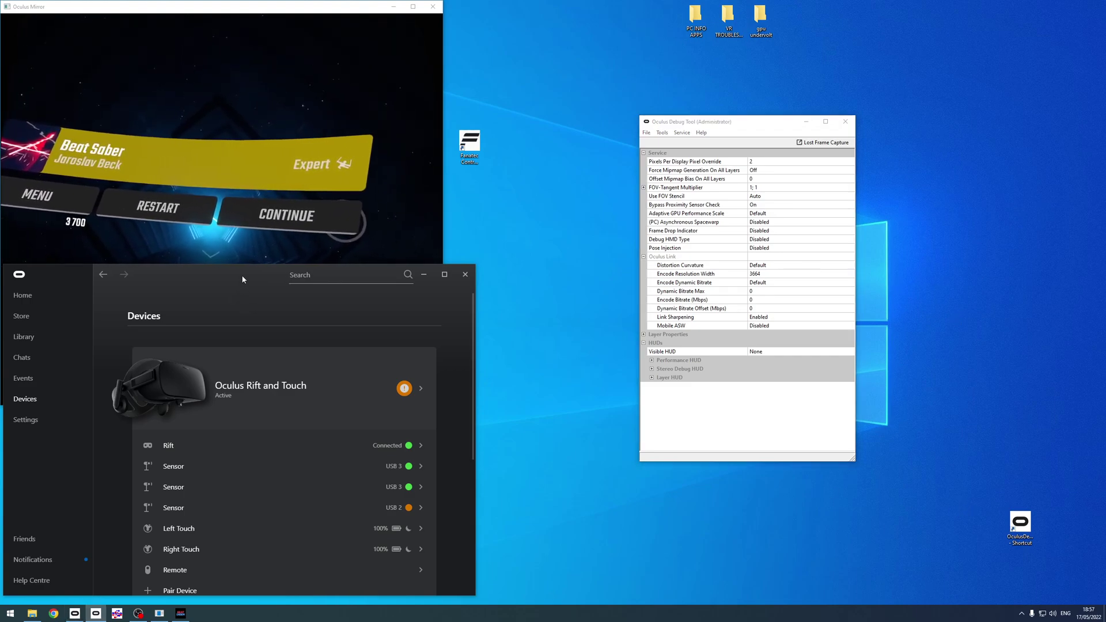
pyautogui.moveTo(245, 285); pyautogui.dragTo(271, 282)
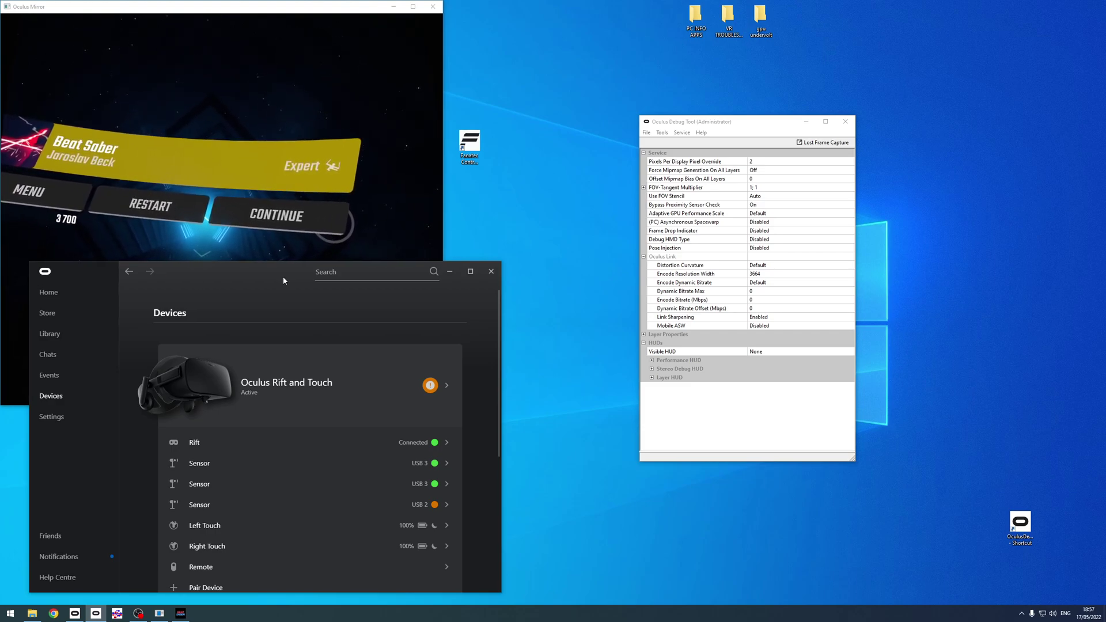
pyautogui.moveTo(283, 281); pyautogui.dragTo(712, 65)
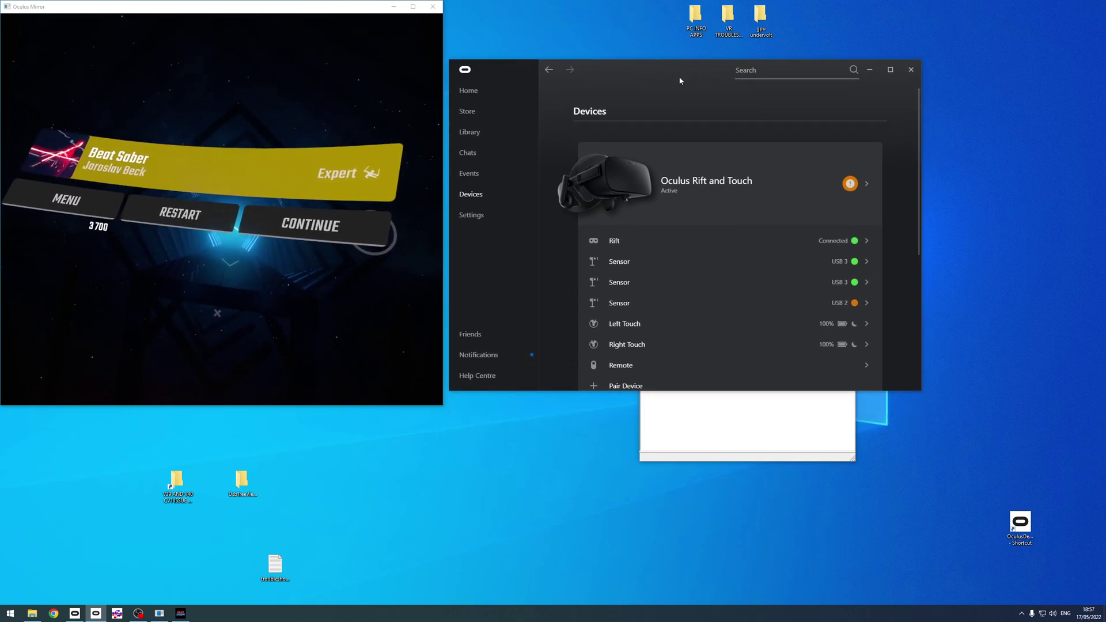